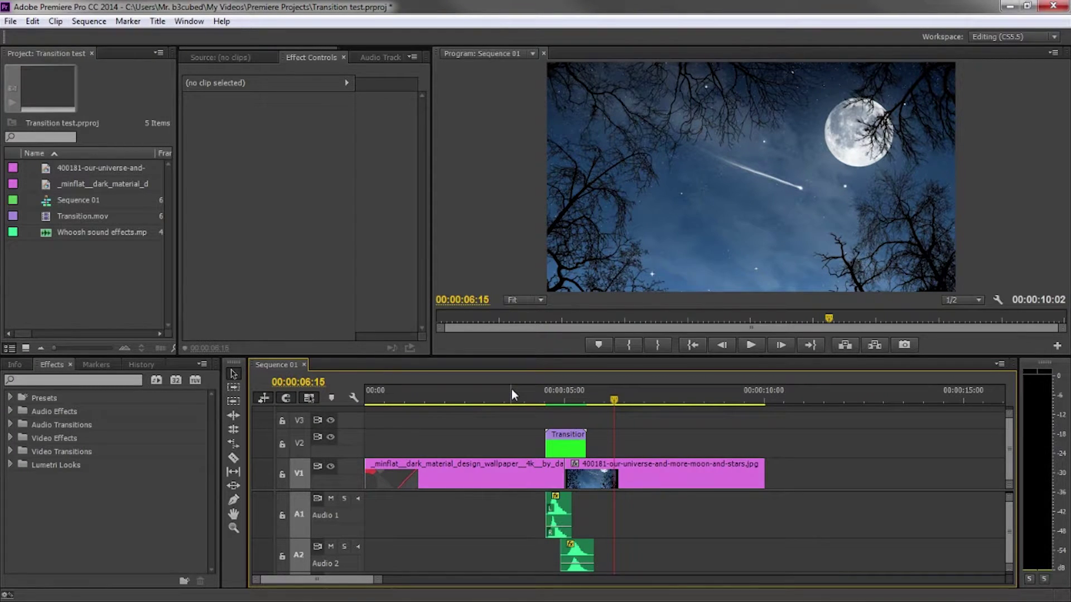
# - Play the Premiere sequence from just before the cut to review it
pyautogui.click(511, 393)
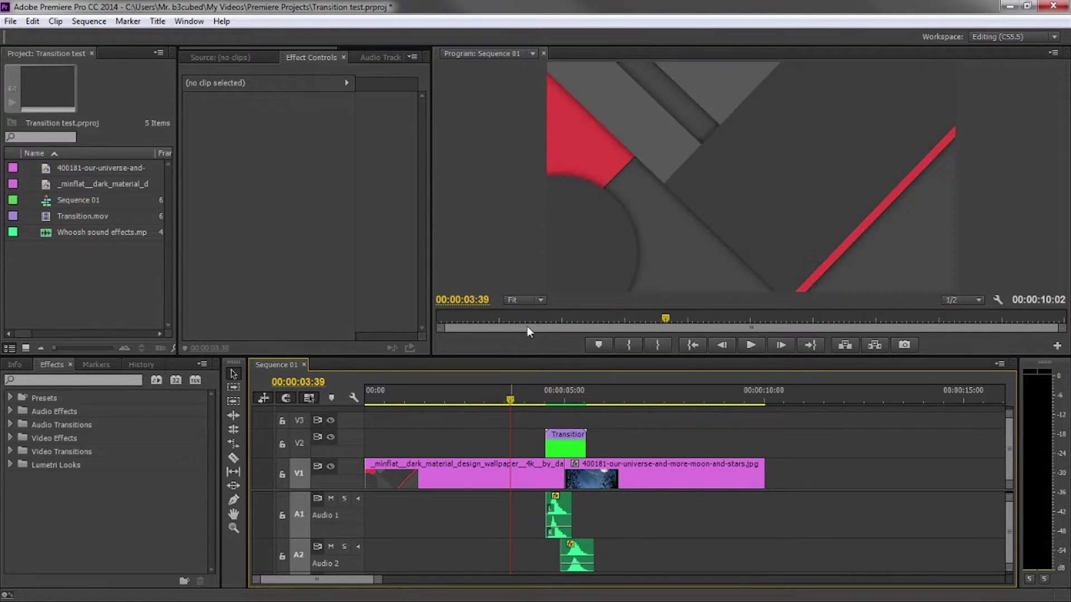
pyautogui.press('space')
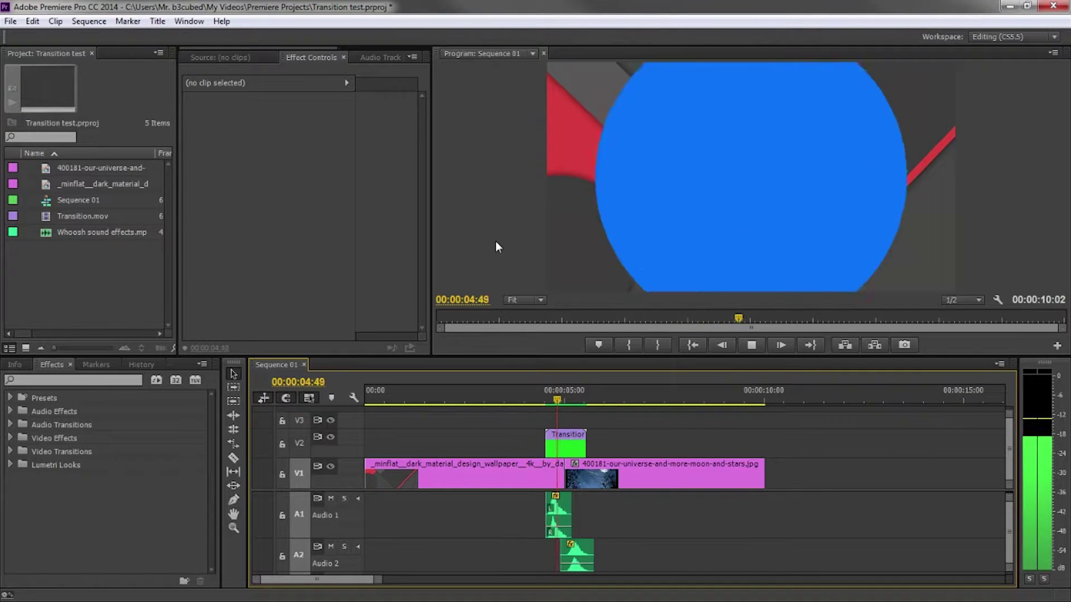
pyautogui.click(518, 395)
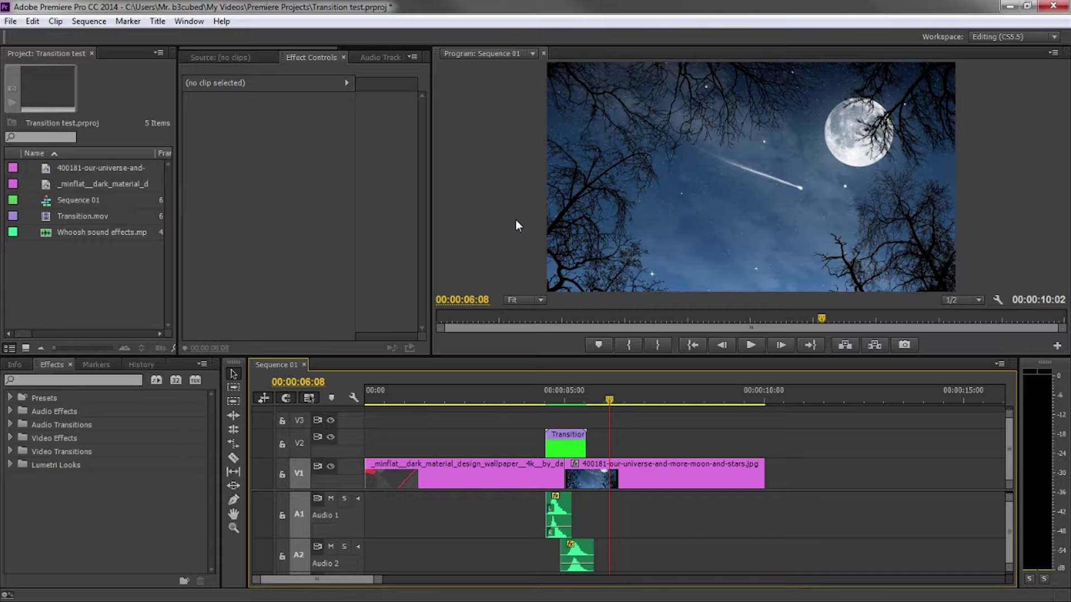
# - Switch to After Effects and start a new composition named Circle
pyautogui.click(1004, 5)
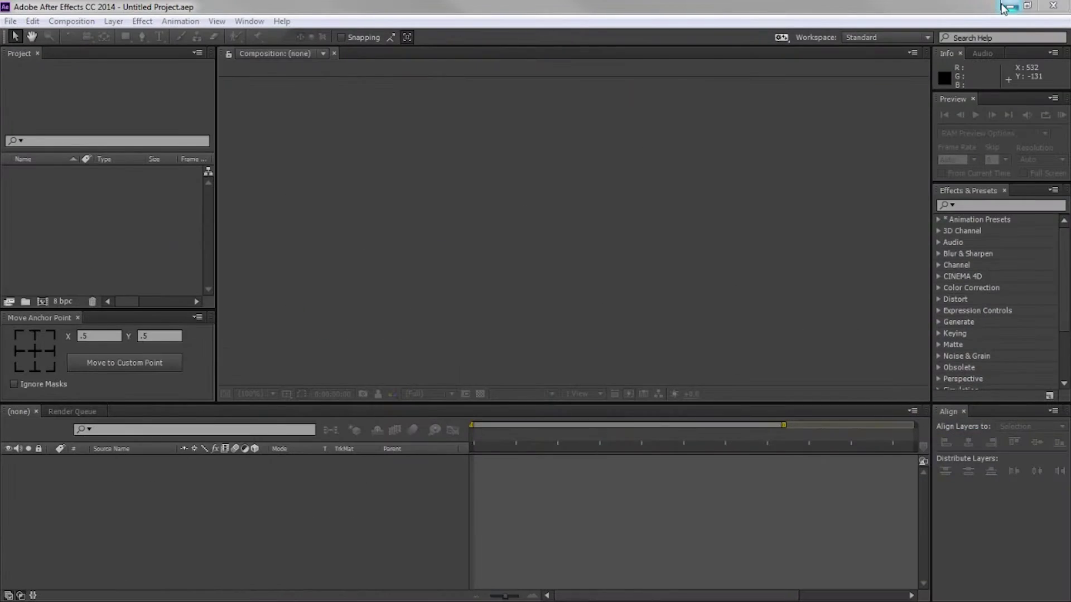
pyautogui.click(49, 22)
pyautogui.click(84, 39)
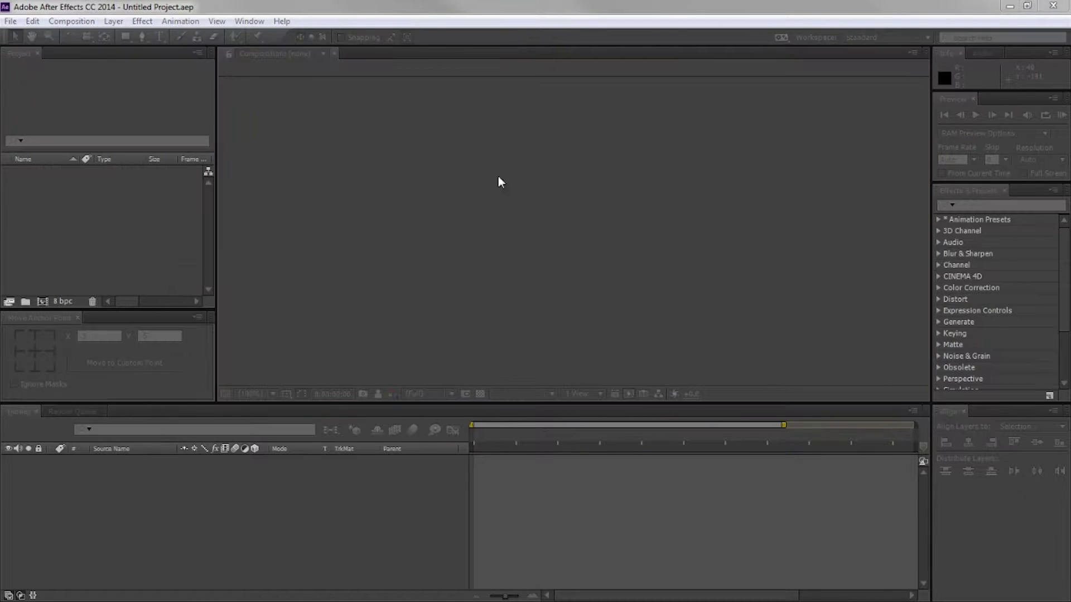
pyautogui.moveTo(598, 122); pyautogui.dragTo(563, 122)
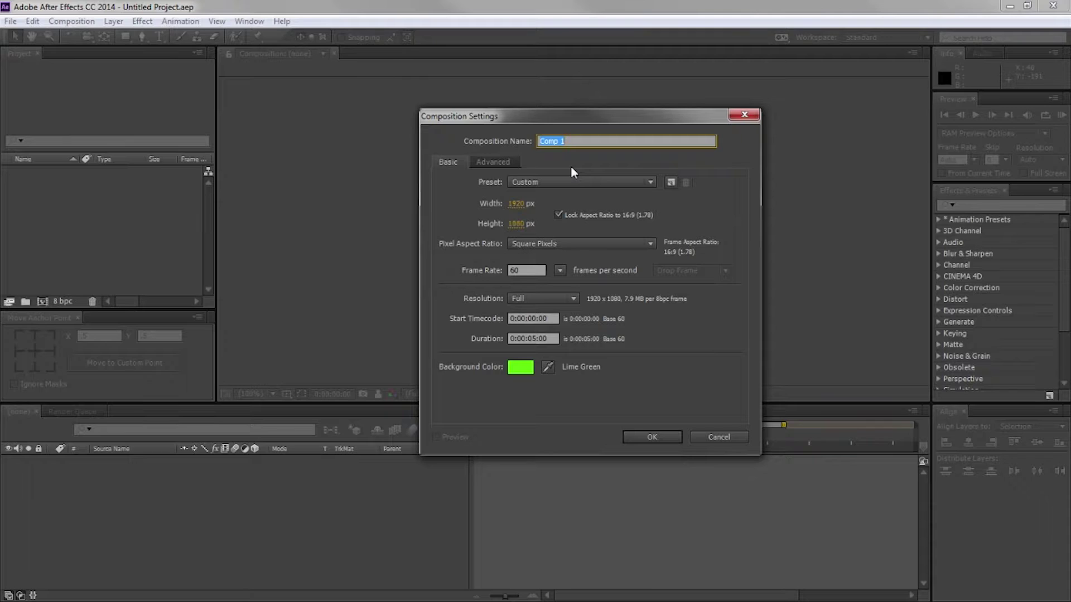
pyautogui.write('Circle')
# - Set the composition's 5-second duration and a lime-green background colour
pyautogui.click(533, 338)
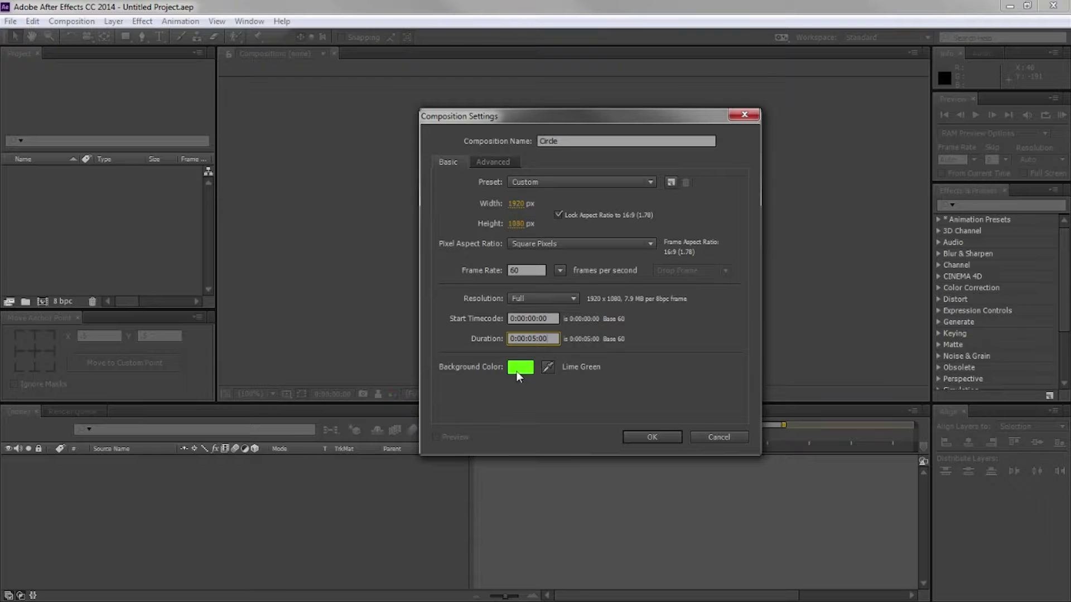
pyautogui.click(548, 367)
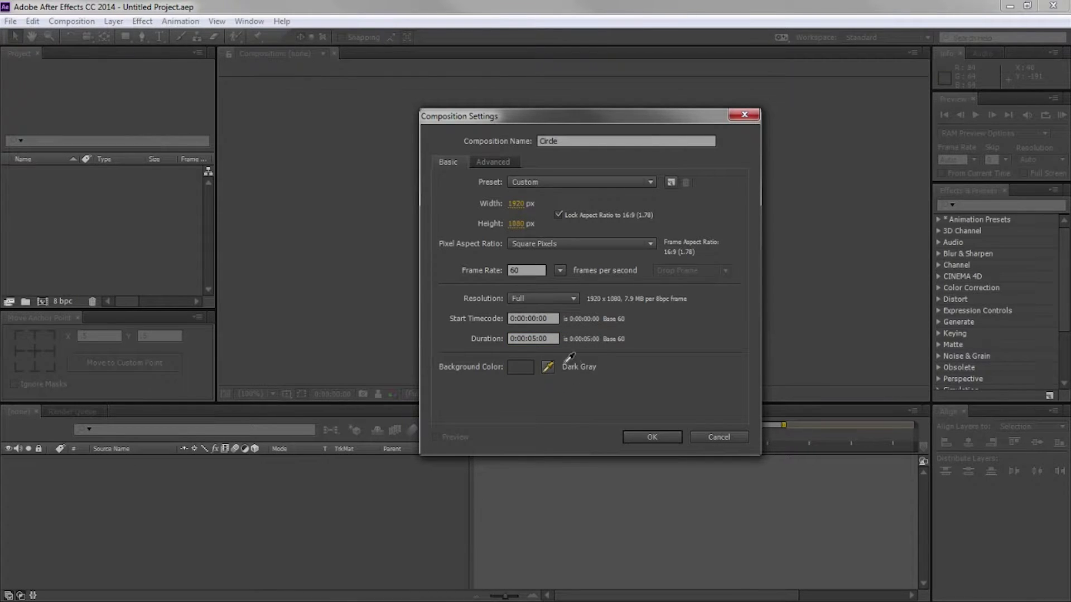
pyautogui.click(545, 373)
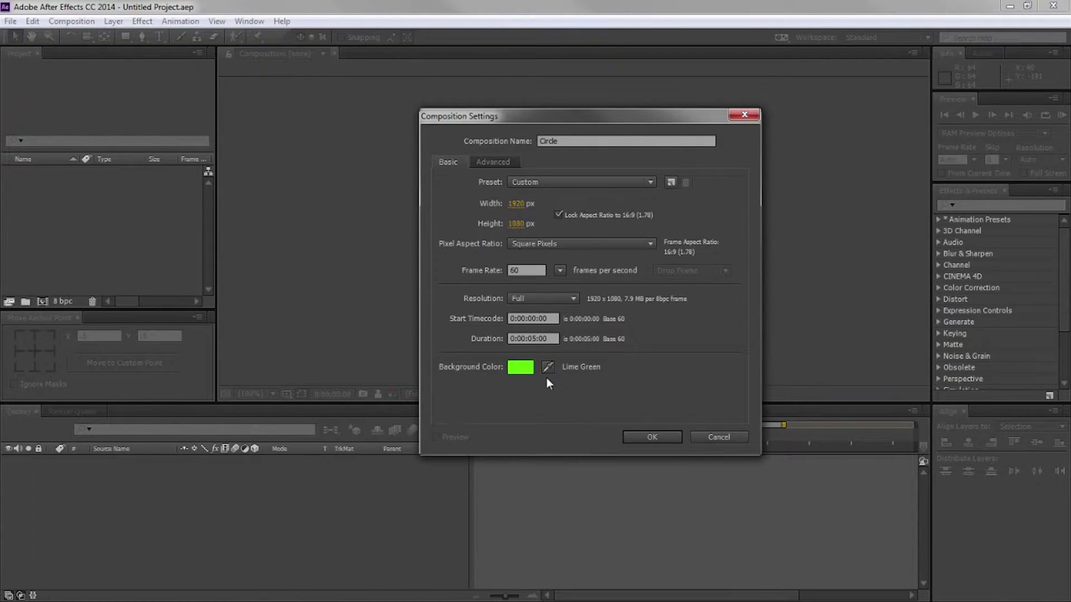
pyautogui.click(517, 371)
# - Create the Circle composition, then start and cancel a new solid layer
pyautogui.click(647, 431)
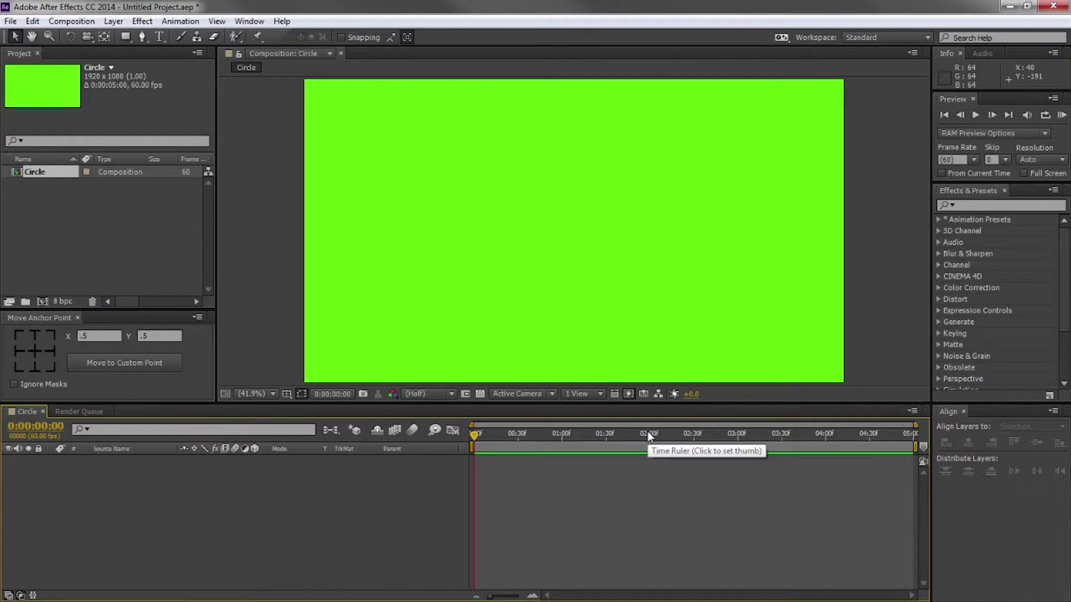
pyautogui.rightClick(149, 483)
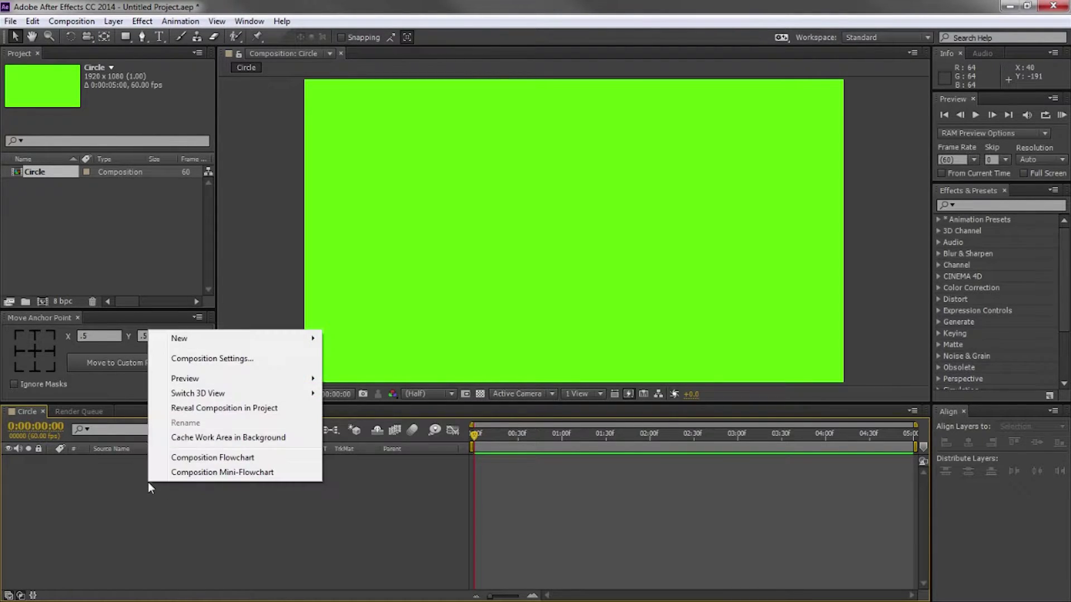
pyautogui.moveTo(290, 345)
pyautogui.click(368, 375)
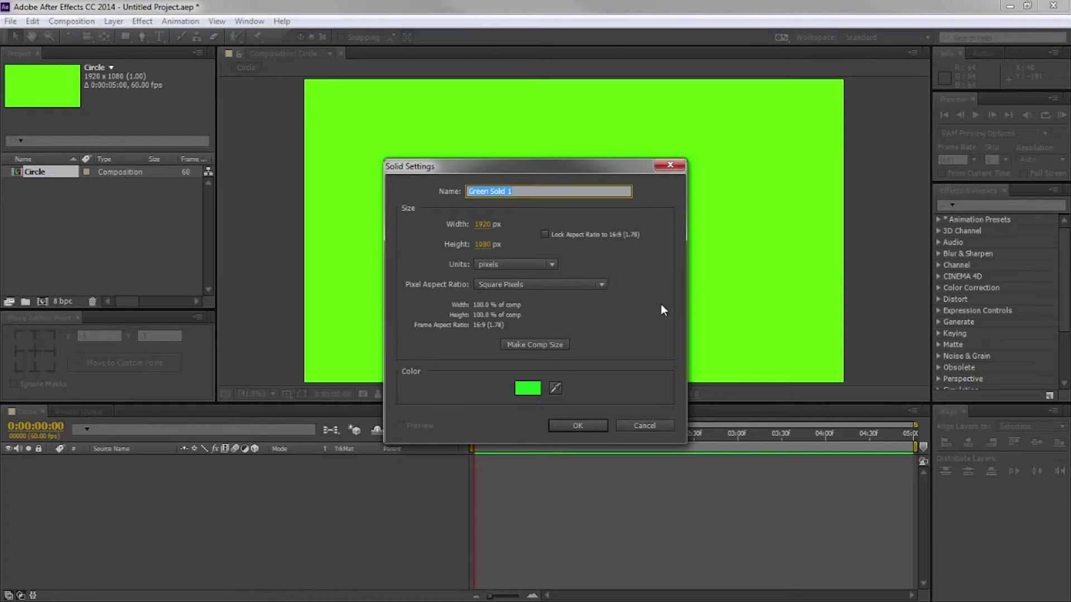
pyautogui.write('Circle')
pyautogui.click(644, 427)
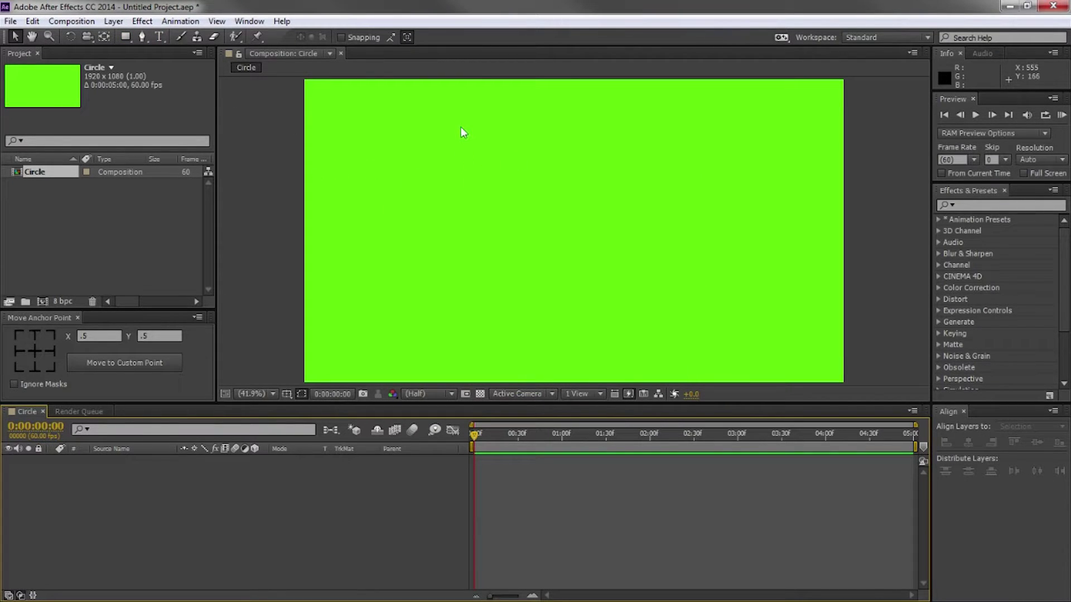
# - Draw a blue circle with the Ellipse tool and centre it horizontally in the frame
pyautogui.click(131, 40)
pyautogui.click(161, 67)
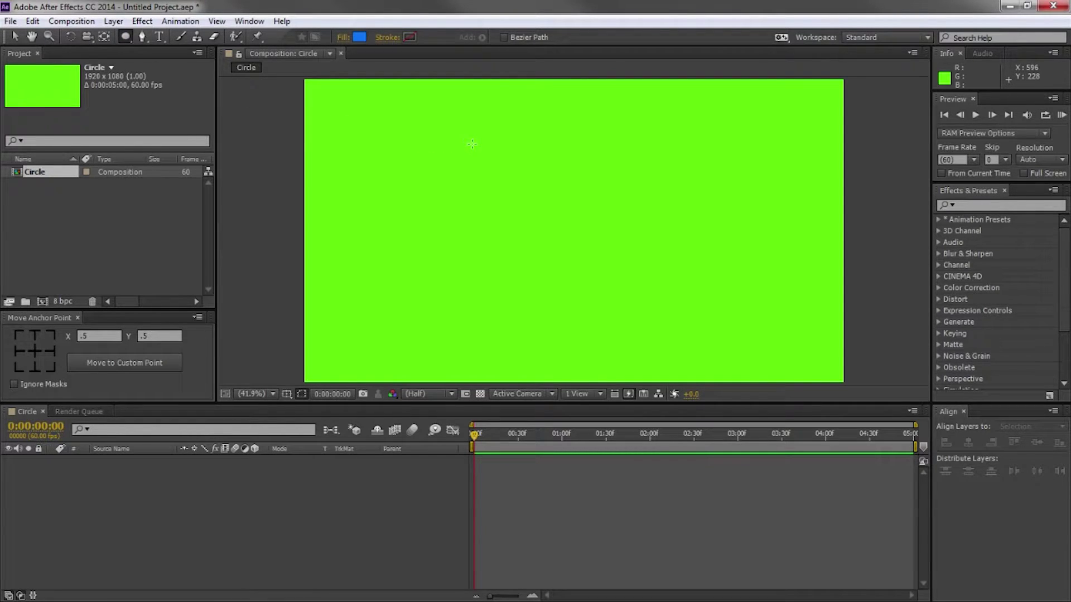
pyautogui.moveTo(453, 130); pyautogui.dragTo(651, 271)
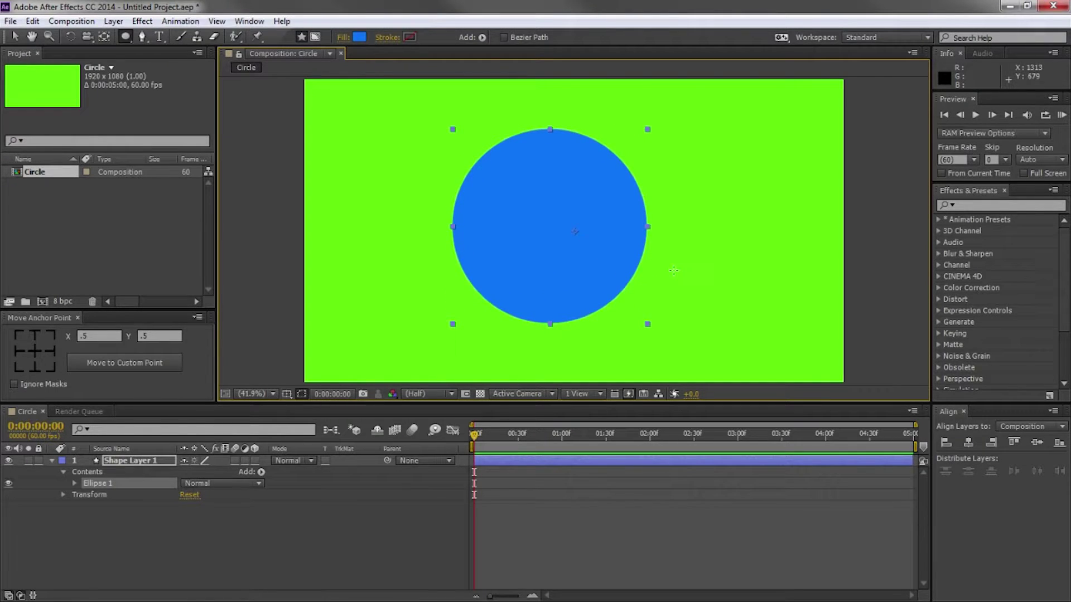
pyautogui.press('v')
pyautogui.moveTo(612, 269); pyautogui.dragTo(627, 266)
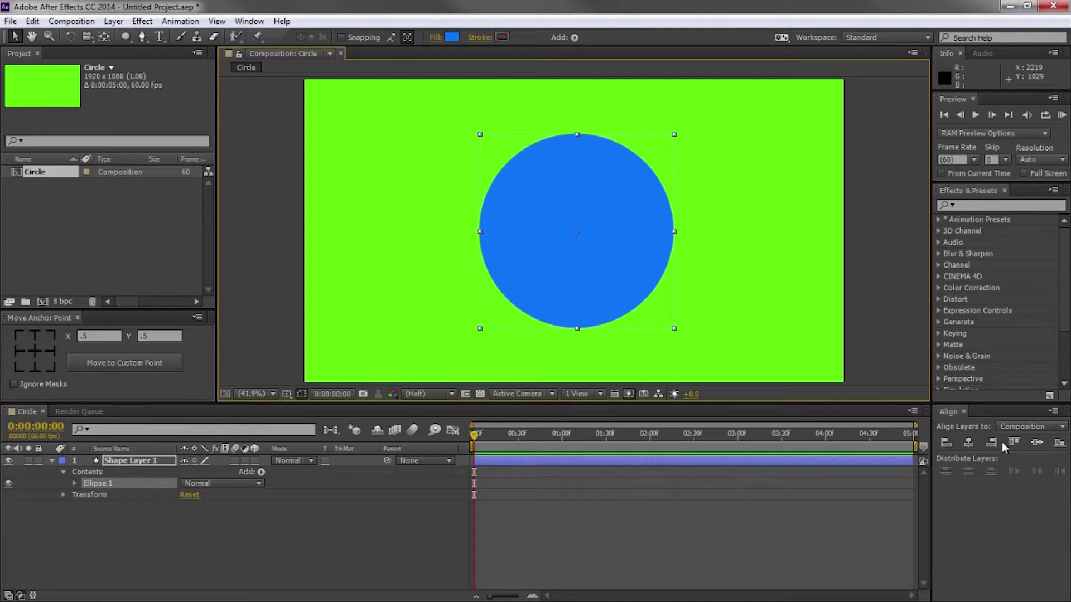
pyautogui.click(968, 443)
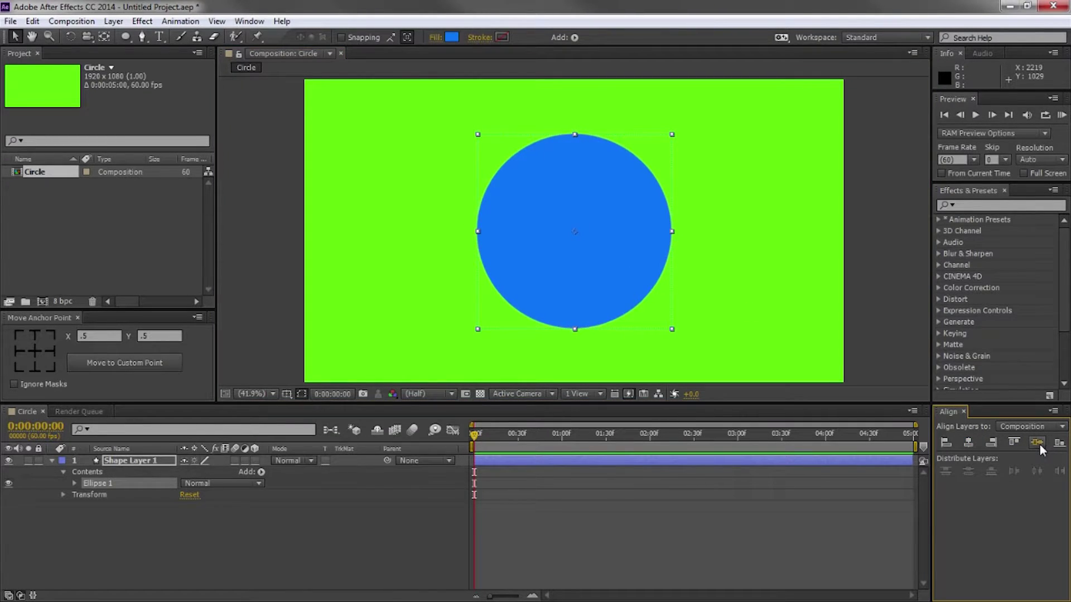
# - Show only Shape Layer 1's Scale and set it to 0% to hide the circle
pyautogui.click(767, 237)
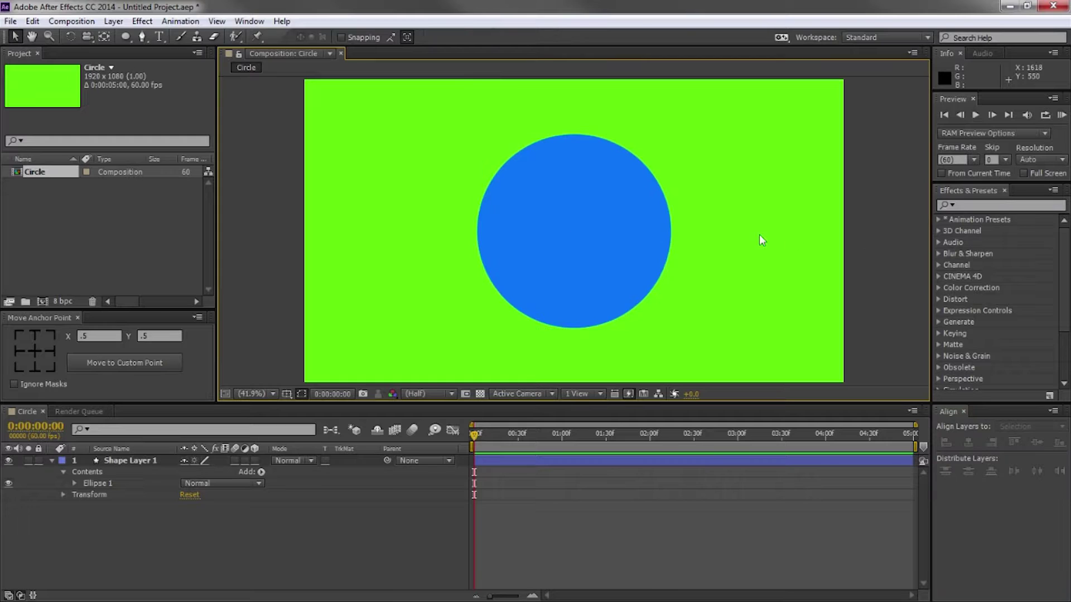
pyautogui.click(249, 21)
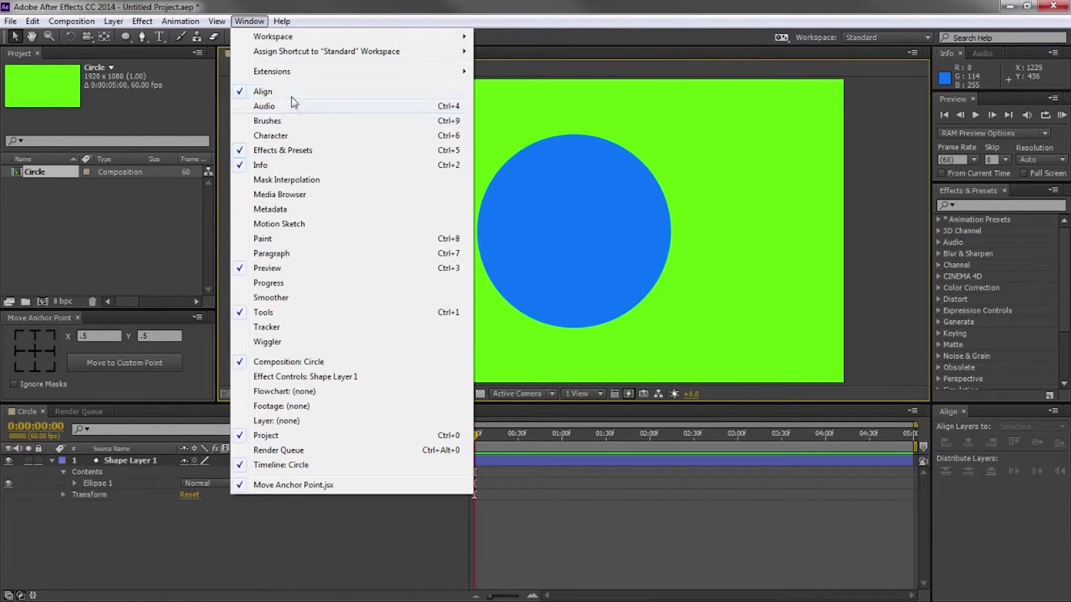
pyautogui.click(918, 176)
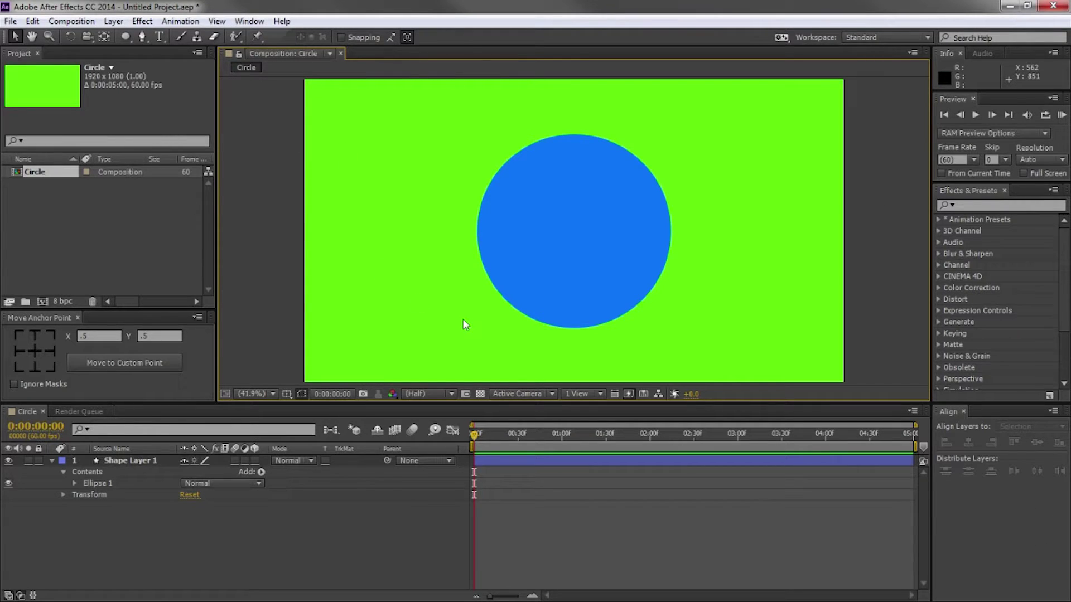
pyautogui.click(130, 462)
pyautogui.press('s')
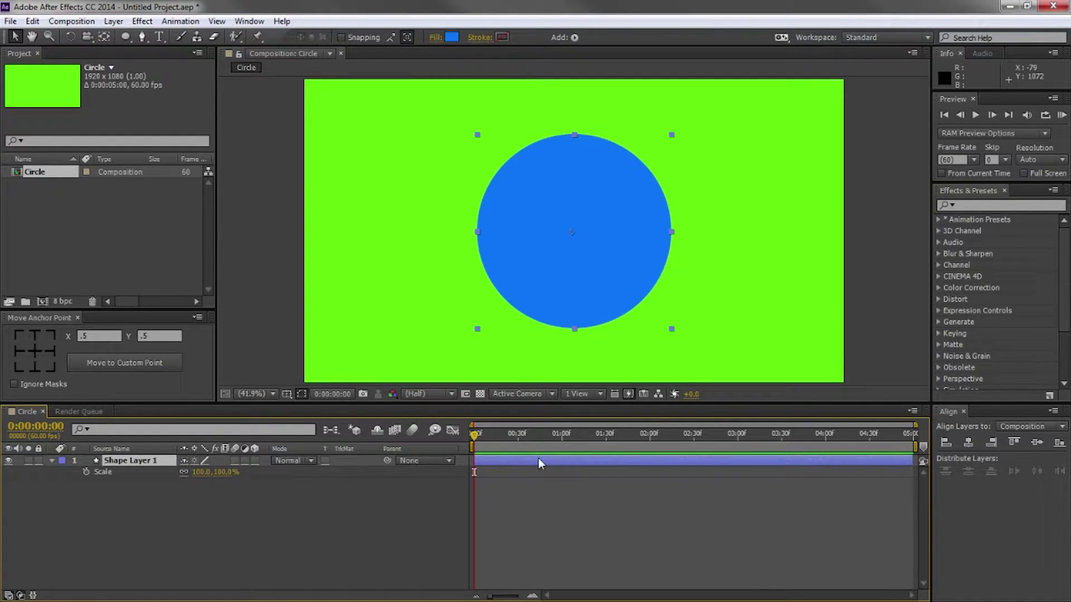
pyautogui.click(207, 473)
pyautogui.write('0')
pyautogui.press('Return')
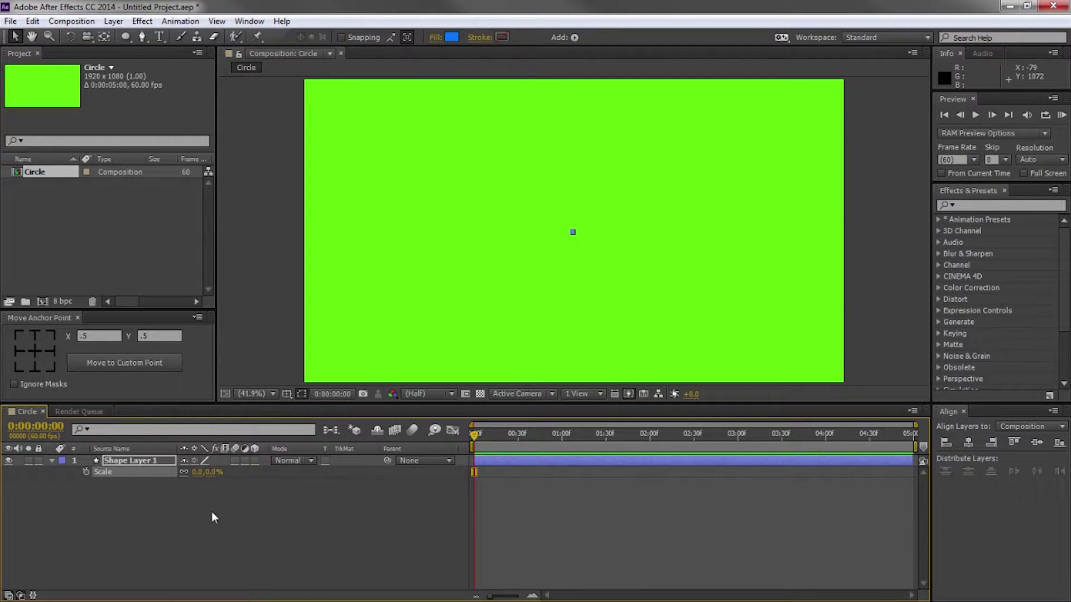
pyautogui.moveTo(198, 477)
pyautogui.mouseDown()
pyautogui.moveTo(230, 474)
pyautogui.moveTo(205, 473)
pyautogui.mouseUp()
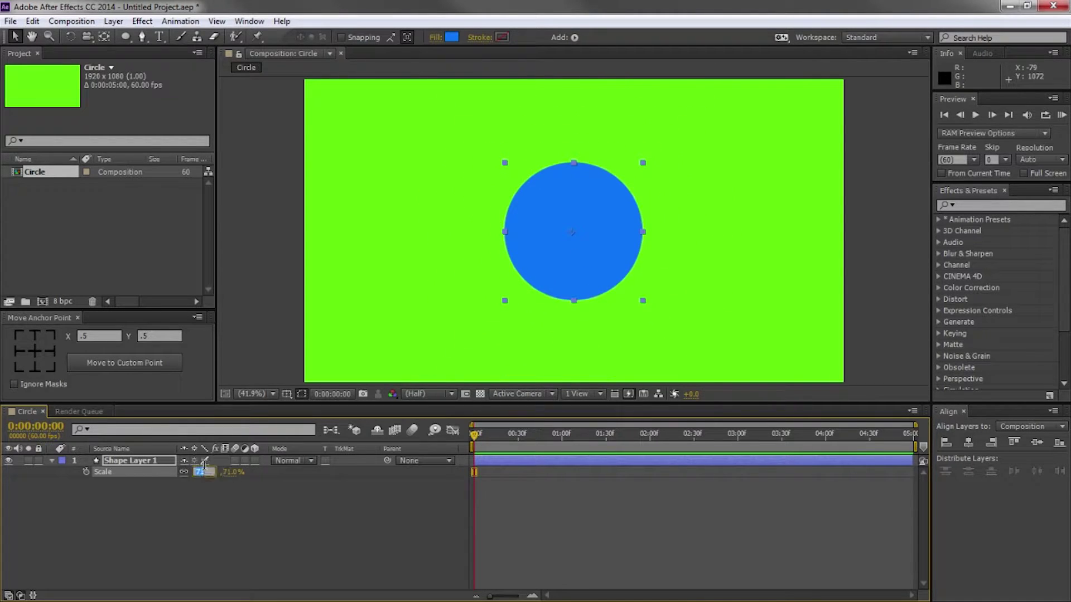
pyautogui.hotkey('ctrl', 'z')
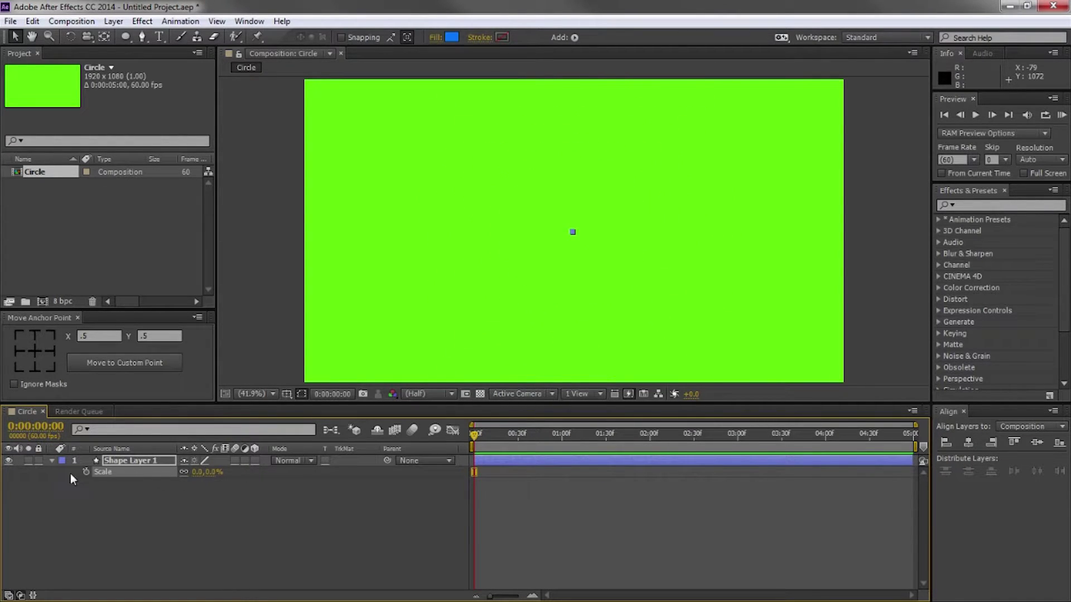
# - Add Scale keyframes at 0 and one second, then go to the 30-frame mark
pyautogui.click(87, 471)
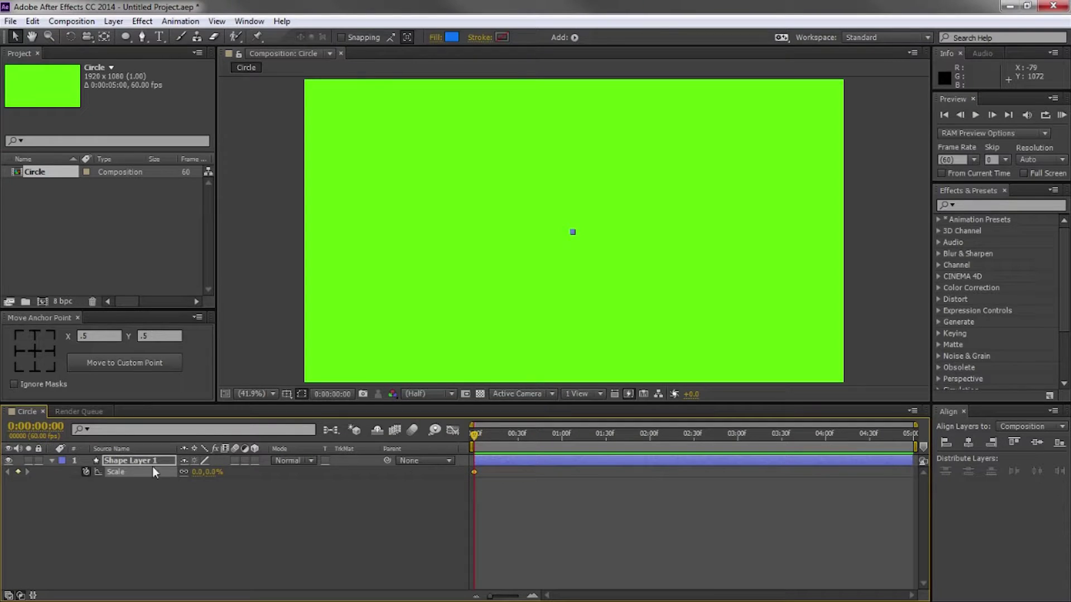
pyautogui.click(562, 437)
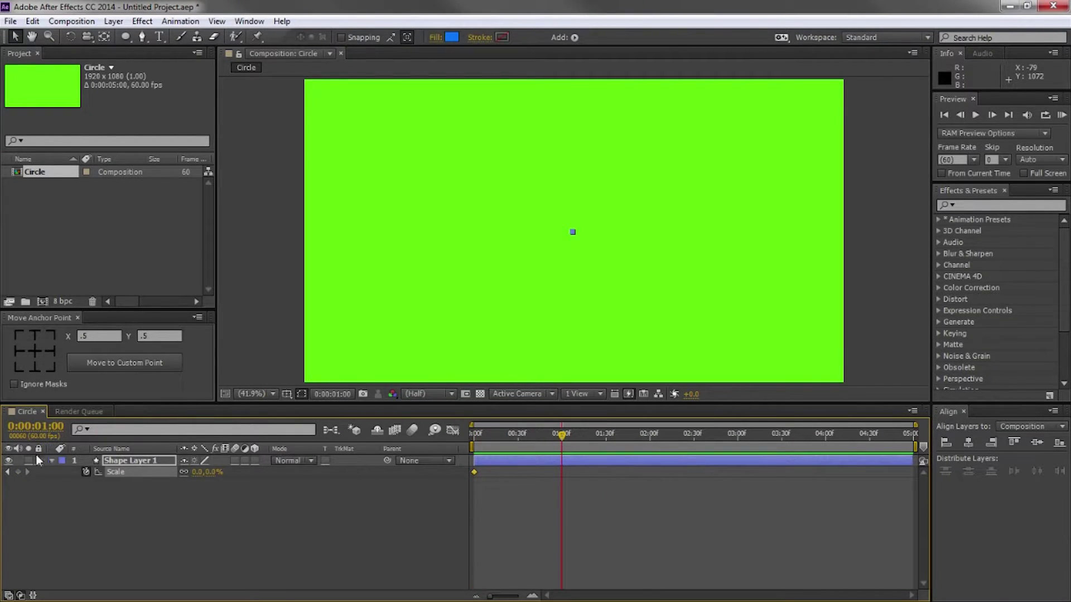
pyautogui.click(19, 472)
pyautogui.moveTo(520, 433); pyautogui.dragTo(518, 436)
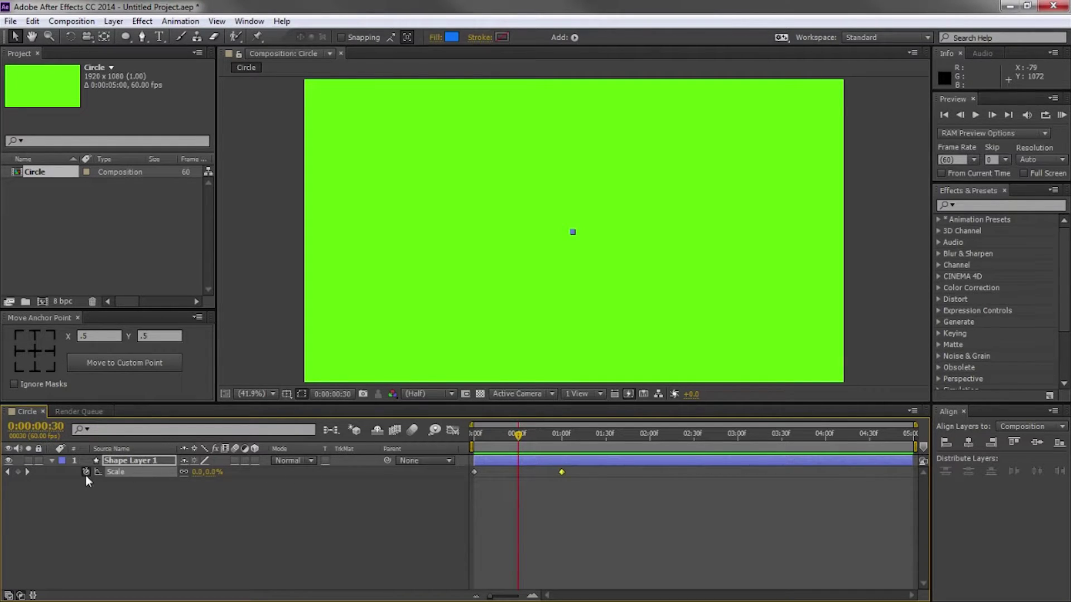
# - At 30 frames, centre the circle and scale it past 300% to fill the frame
pyautogui.click(198, 472)
pyautogui.press('Return')
pyautogui.moveTo(198, 472); pyautogui.dragTo(400, 461)
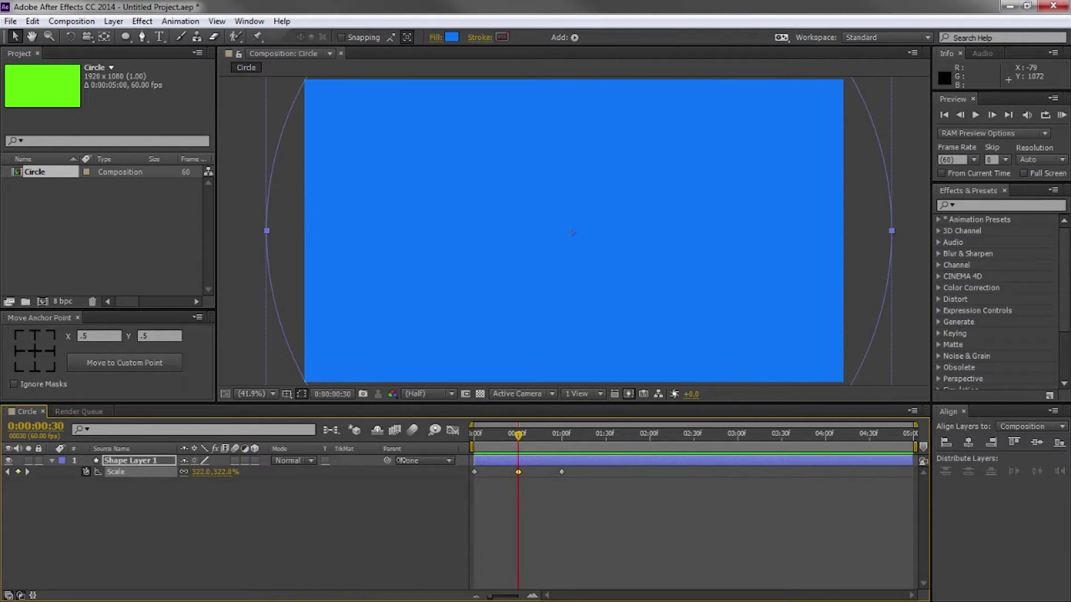
pyautogui.moveTo(399, 461); pyautogui.dragTo(404, 461)
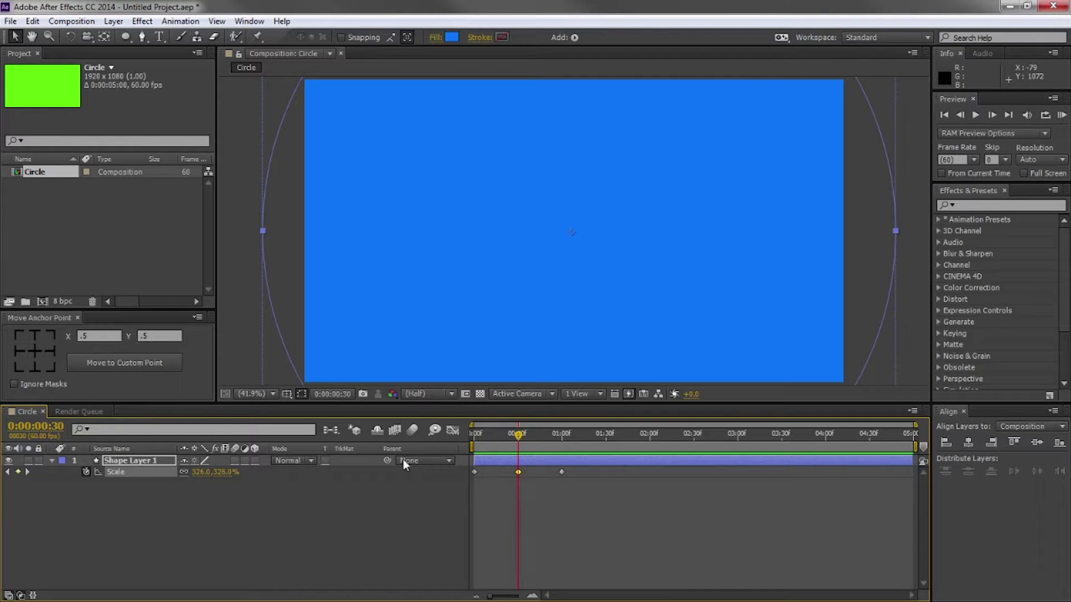
pyautogui.click(42, 354)
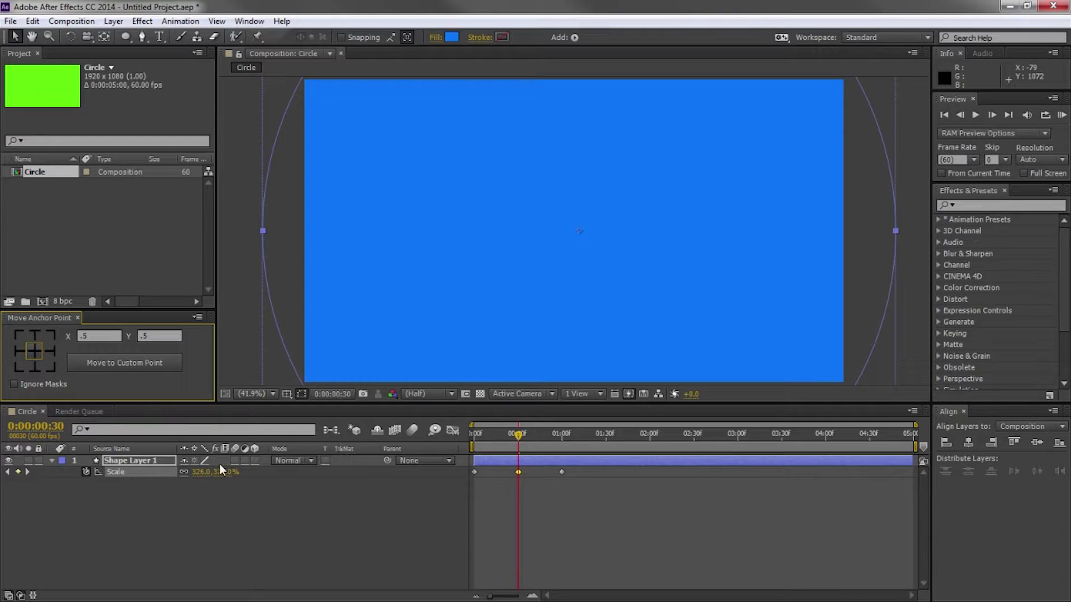
pyautogui.moveTo(201, 474); pyautogui.dragTo(438, 480)
pyautogui.click(968, 442)
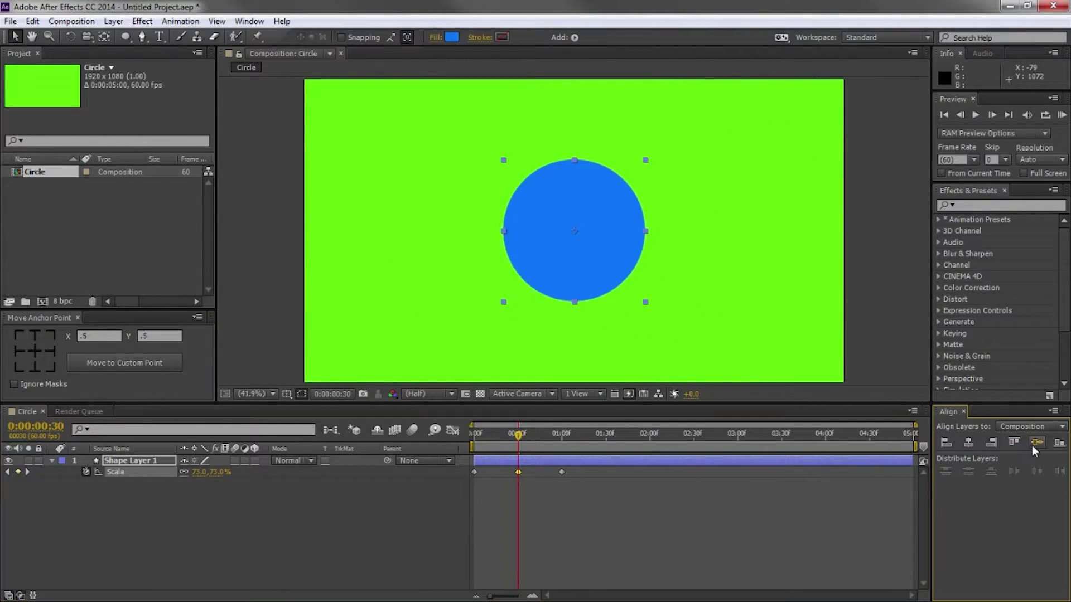
pyautogui.click(1036, 444)
pyautogui.moveTo(198, 475); pyautogui.dragTo(362, 471)
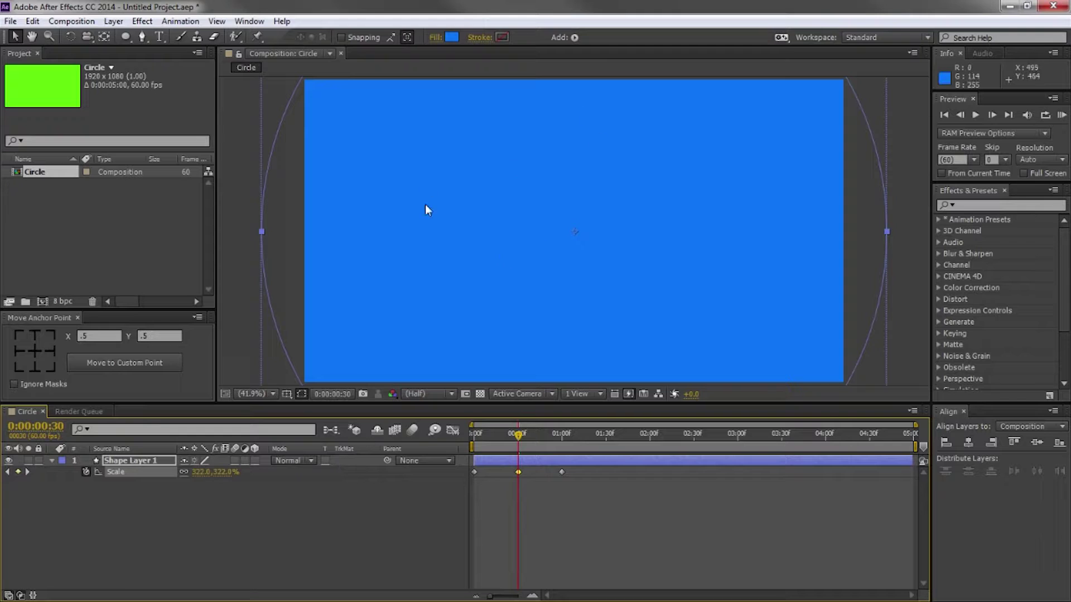
pyautogui.moveTo(492, 433); pyautogui.dragTo(533, 420)
# - Apply Easy Ease (F9) to all three Scale keyframes and preview the grow-and-shrink
pyautogui.press('space')
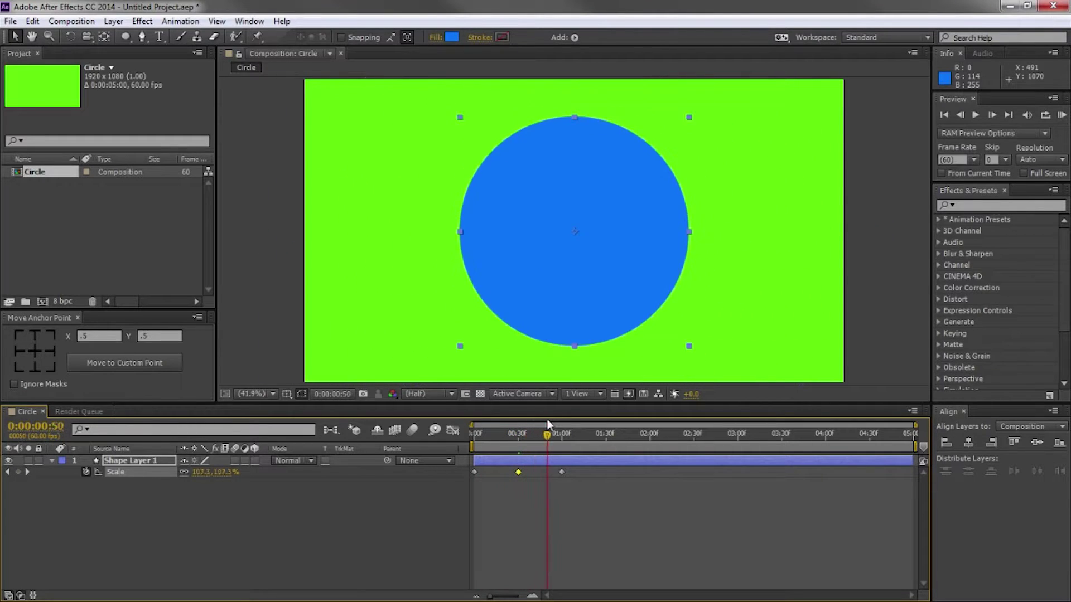
pyautogui.click(895, 233)
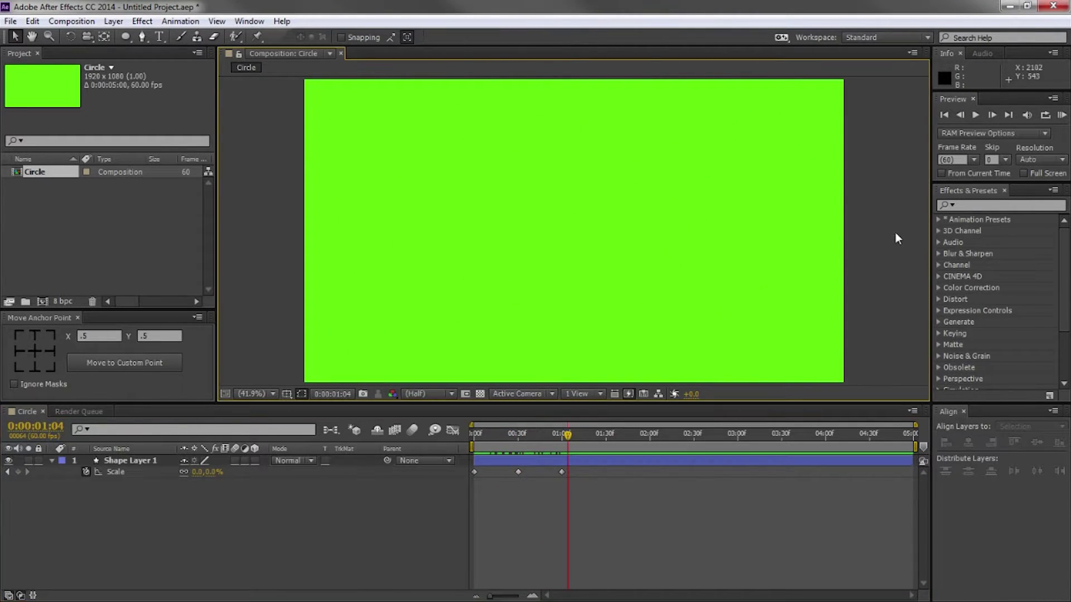
pyautogui.click(473, 435)
pyautogui.moveTo(473, 435); pyautogui.dragTo(580, 442)
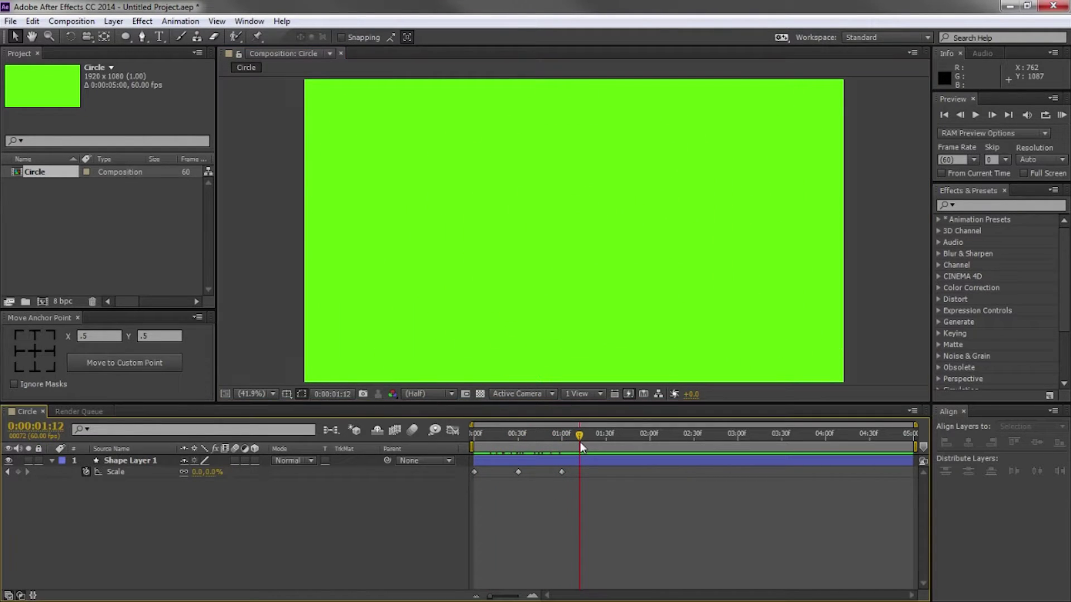
pyautogui.moveTo(568, 487); pyautogui.dragTo(472, 467)
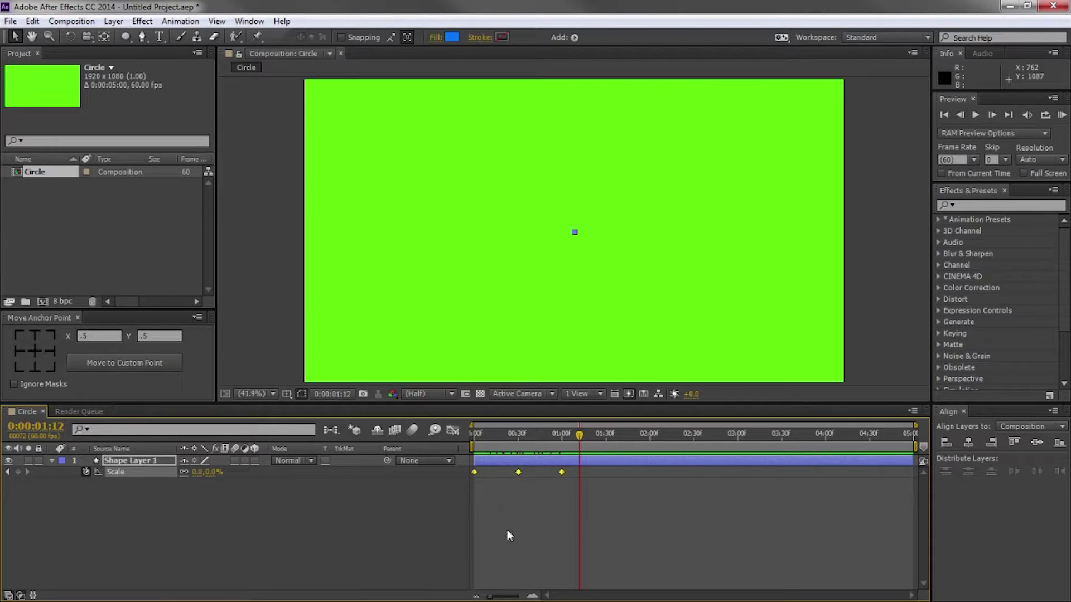
pyautogui.press('F9')
pyautogui.moveTo(477, 434); pyautogui.dragTo(563, 431)
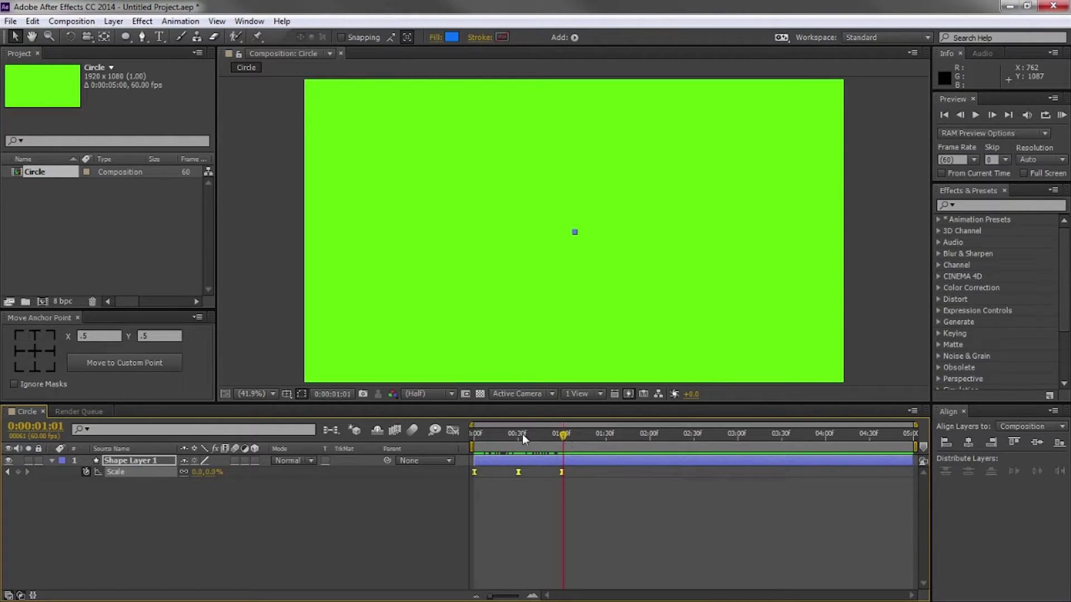
pyautogui.moveTo(527, 434); pyautogui.dragTo(481, 434)
# - In the Scale value graph, lengthen the peak keyframe's left Bezier handle
pyautogui.click(451, 431)
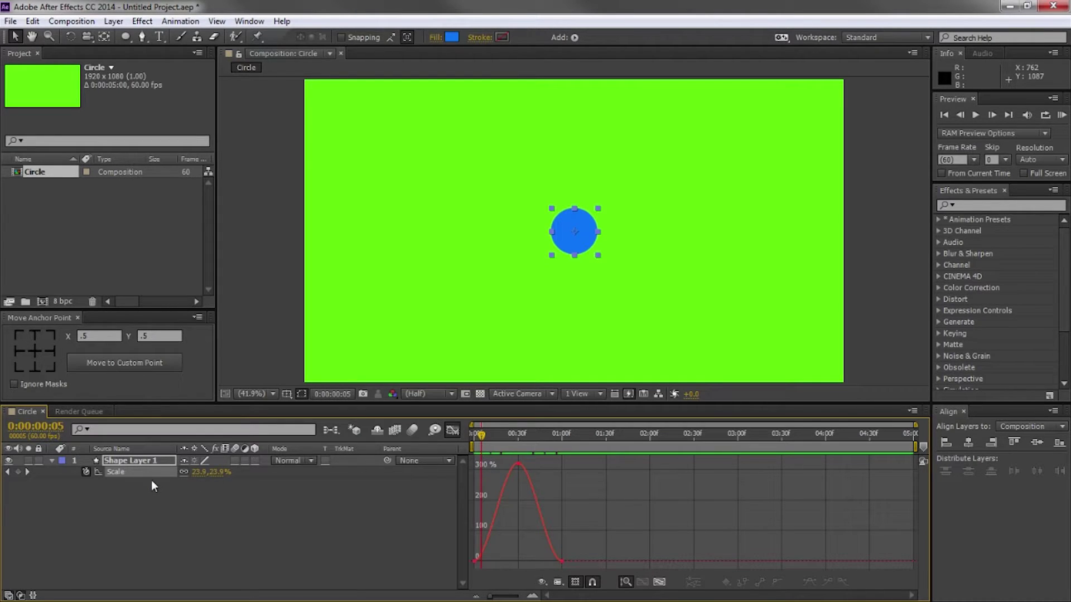
pyautogui.doubleClick(519, 465)
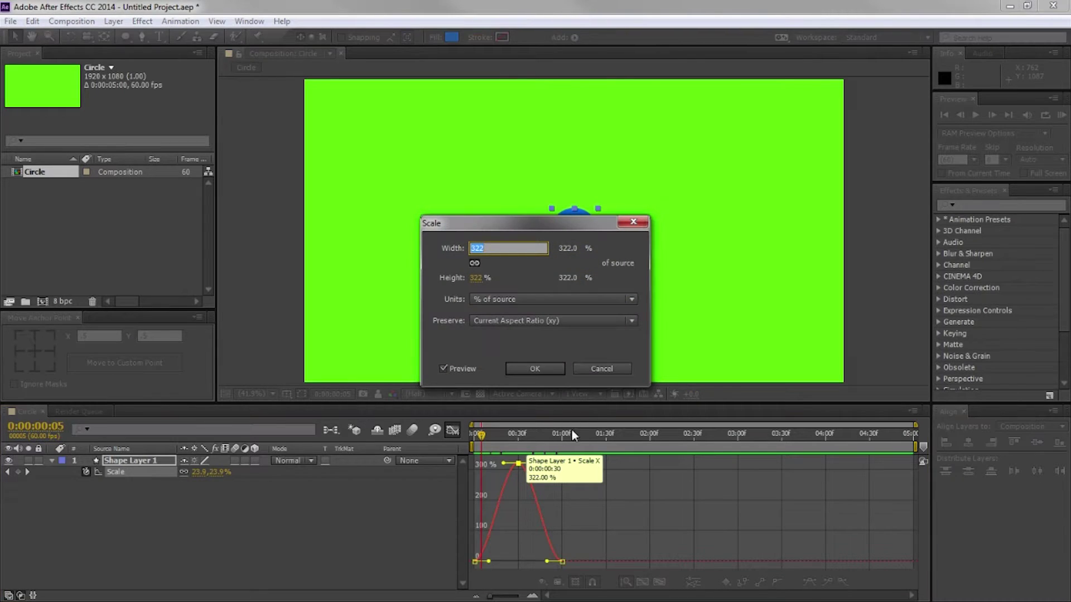
pyautogui.click(599, 365)
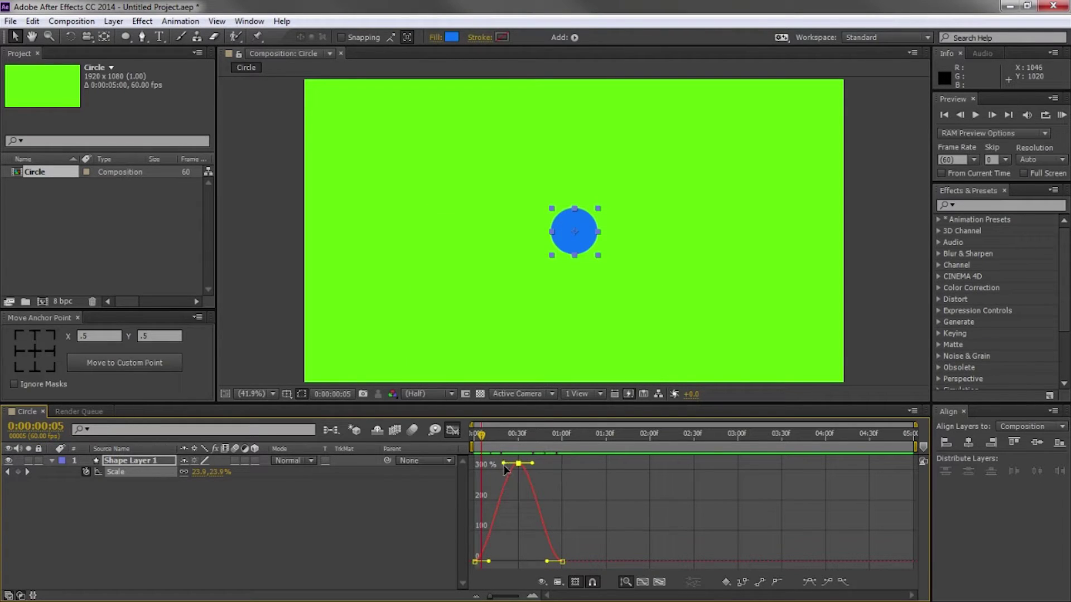
pyautogui.moveTo(504, 465); pyautogui.dragTo(474, 433)
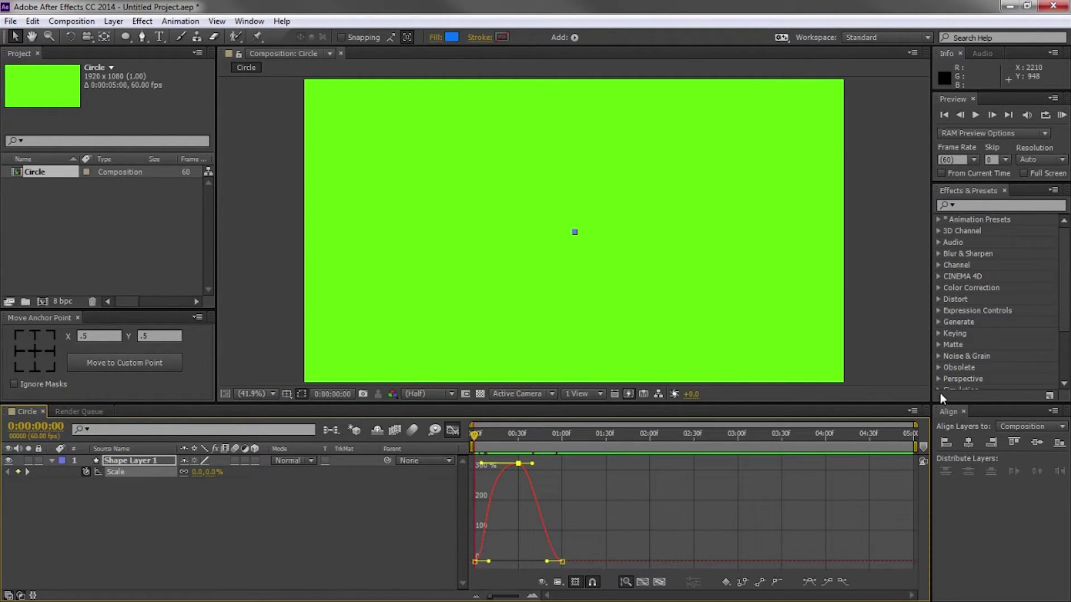
# - Limit the work area to the first second, preview it, and stretch the peak's right handle
pyautogui.moveTo(915, 447); pyautogui.dragTo(564, 460)
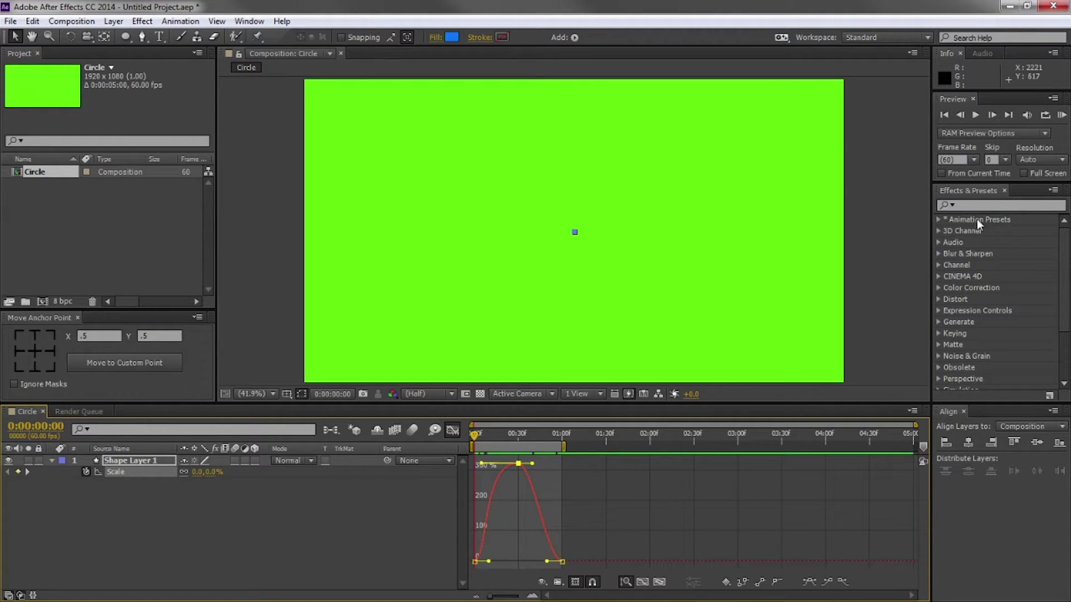
pyautogui.click(1061, 115)
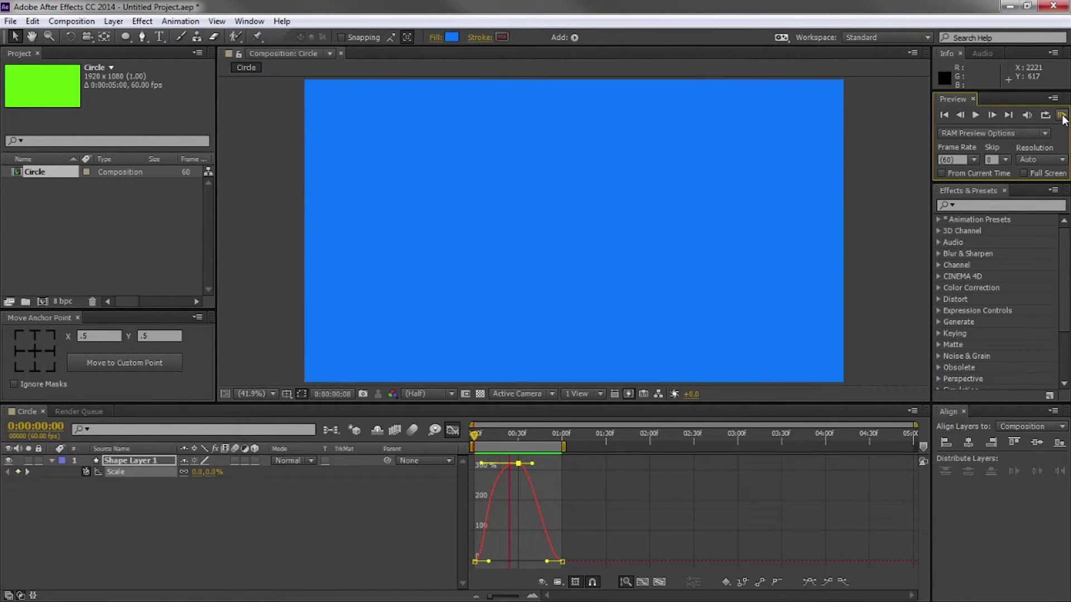
pyautogui.click(547, 466)
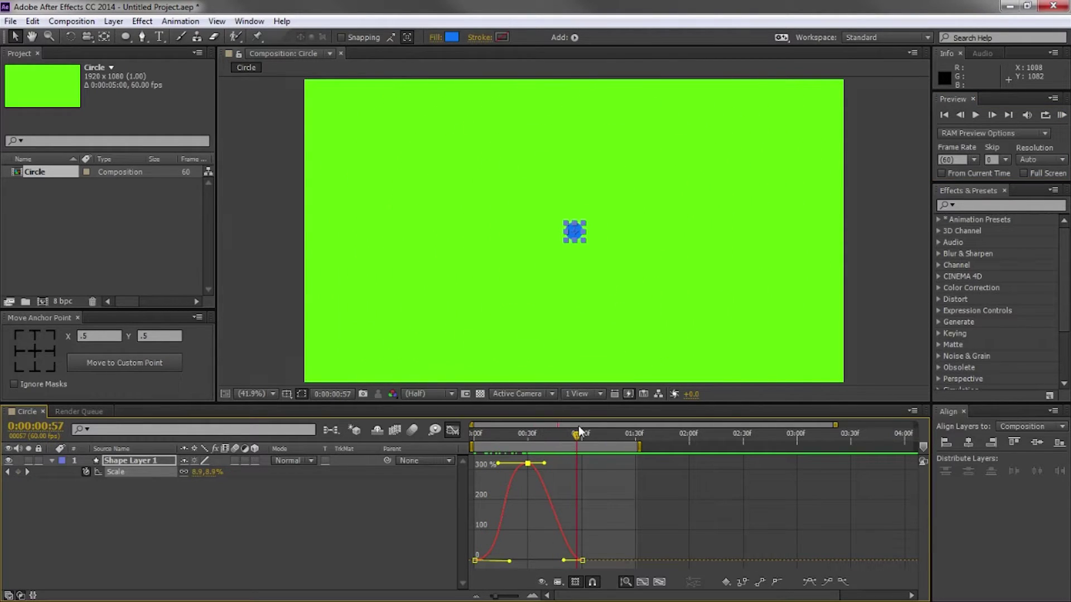
pyautogui.moveTo(545, 464); pyautogui.dragTo(564, 468)
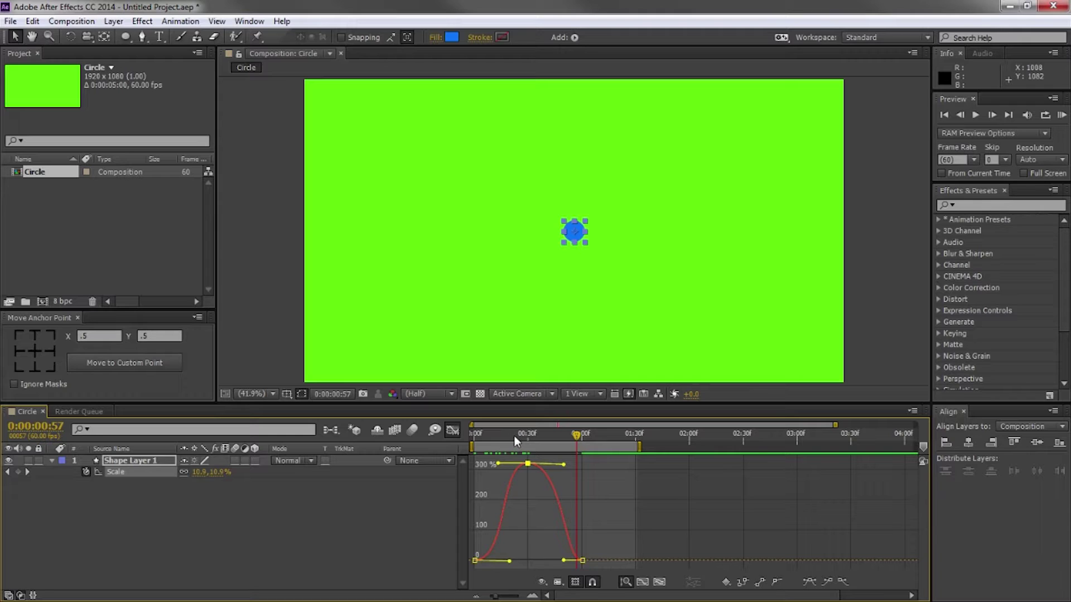
pyautogui.moveTo(495, 438); pyautogui.dragTo(465, 436)
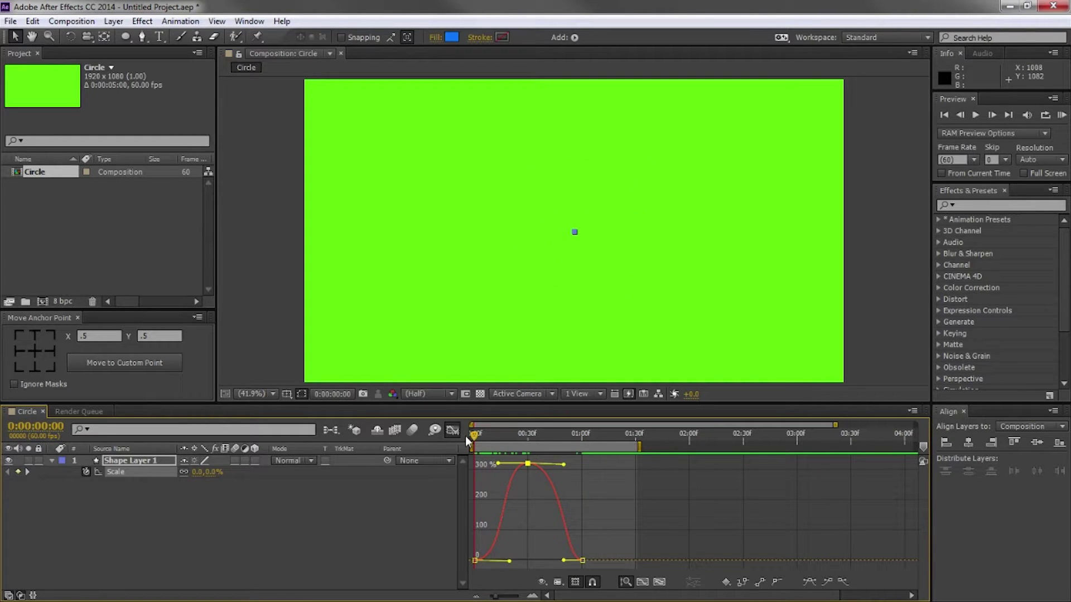
# - Queue the Circle composition for rendering with the output file named Transition Blue
pyautogui.hotkey('ctrl', 'm')
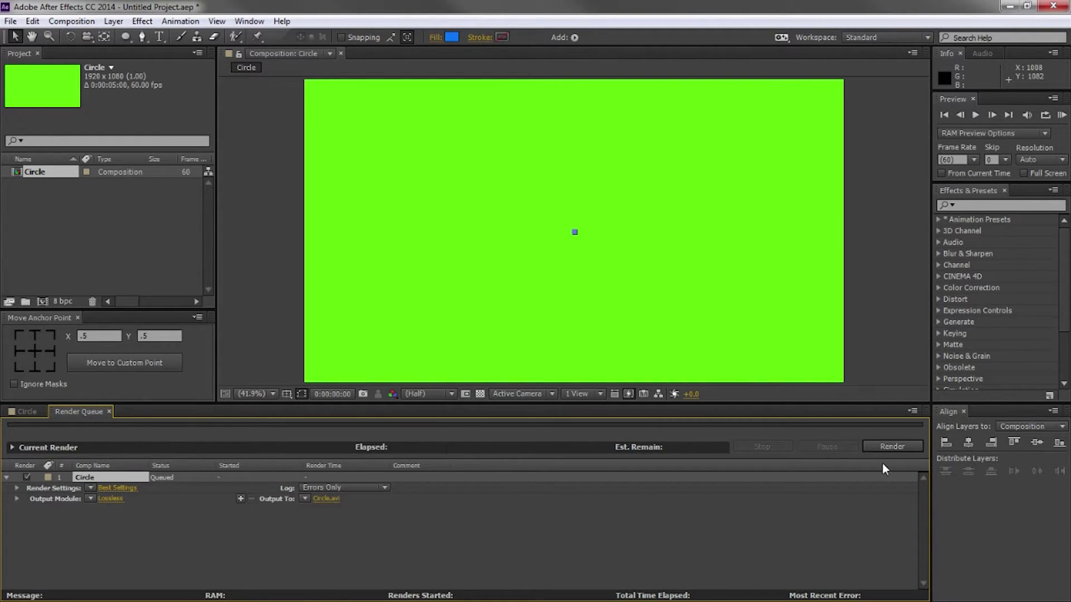
pyautogui.click(324, 500)
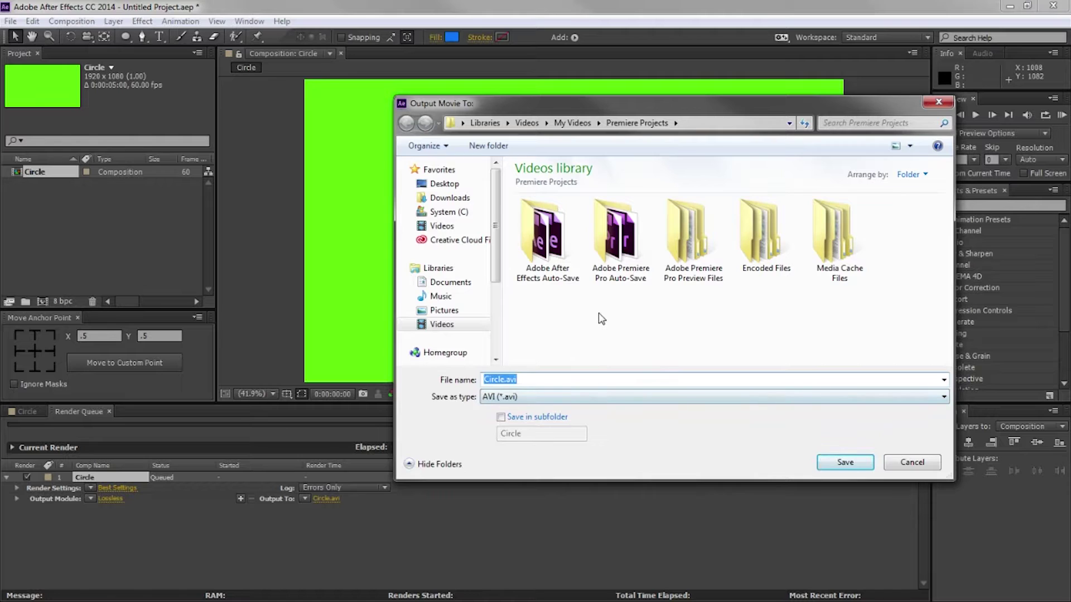
pyautogui.write('Tran')
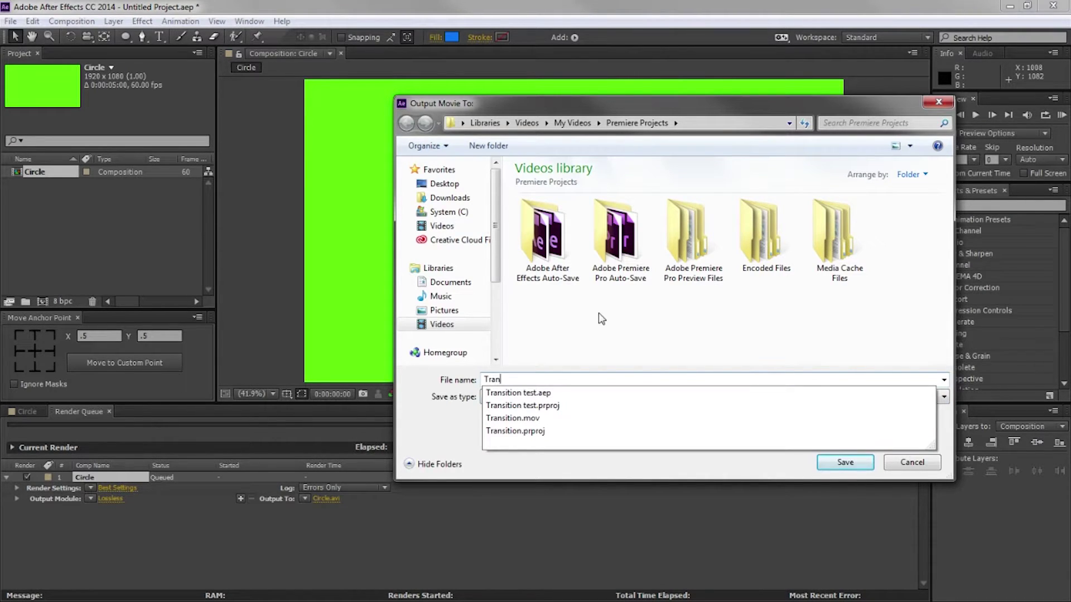
pyautogui.press('Down')
pyautogui.press('Down')
pyautogui.press('Down')
pyautogui.press('BackSpace')
pyautogui.press('BackSpace')
pyautogui.press('BackSpace')
pyautogui.press('BackSpace')
pyautogui.write('Blue')
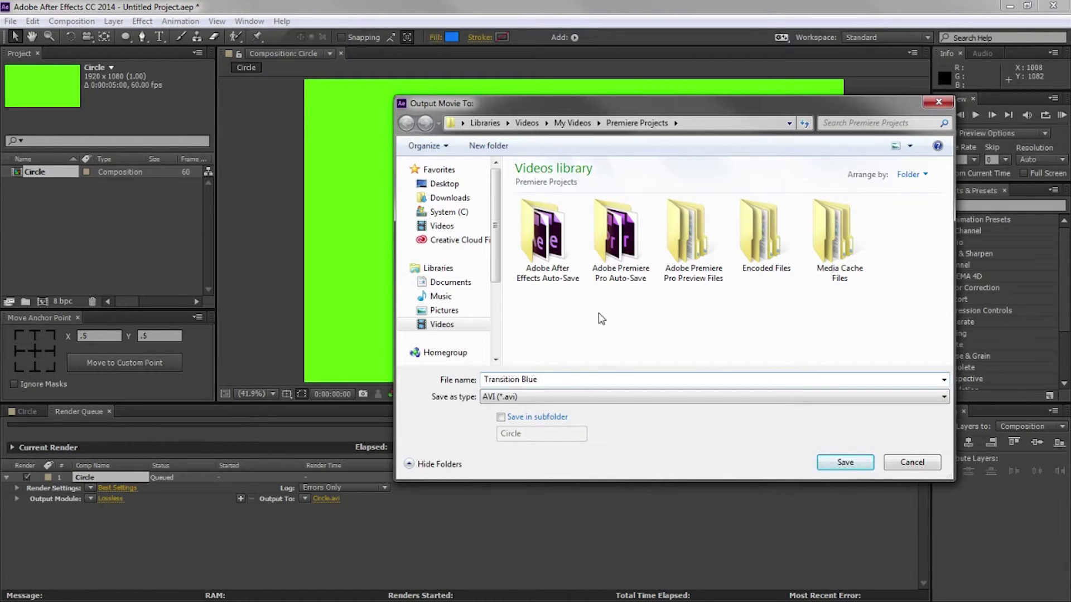
pyautogui.press('Return')
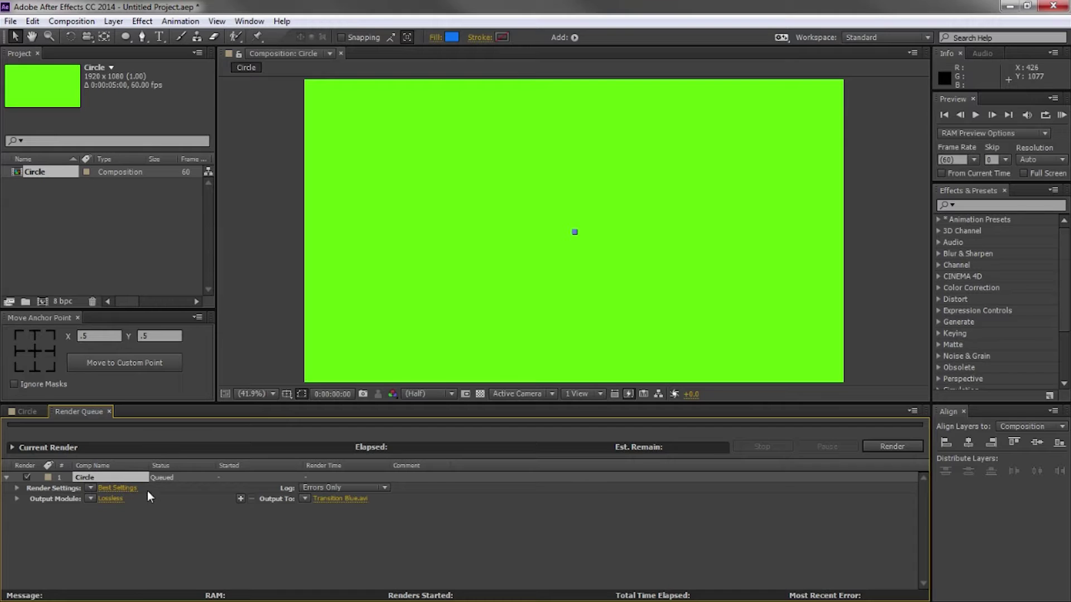
# - Switch the output format to QuickTime and render Circle to Transition Blue.mov
pyautogui.click(106, 499)
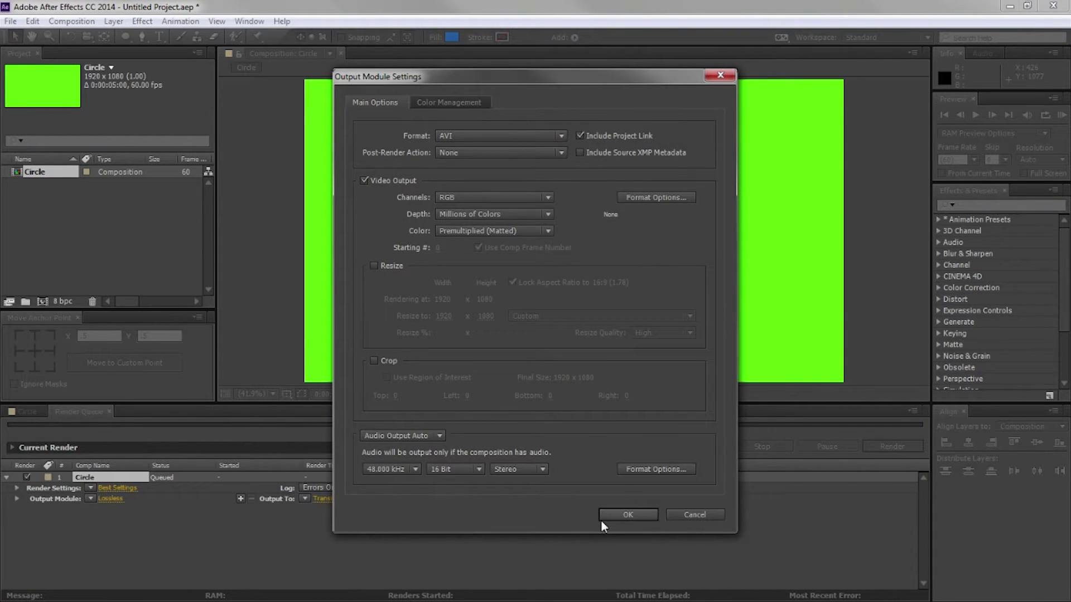
pyautogui.click(560, 135)
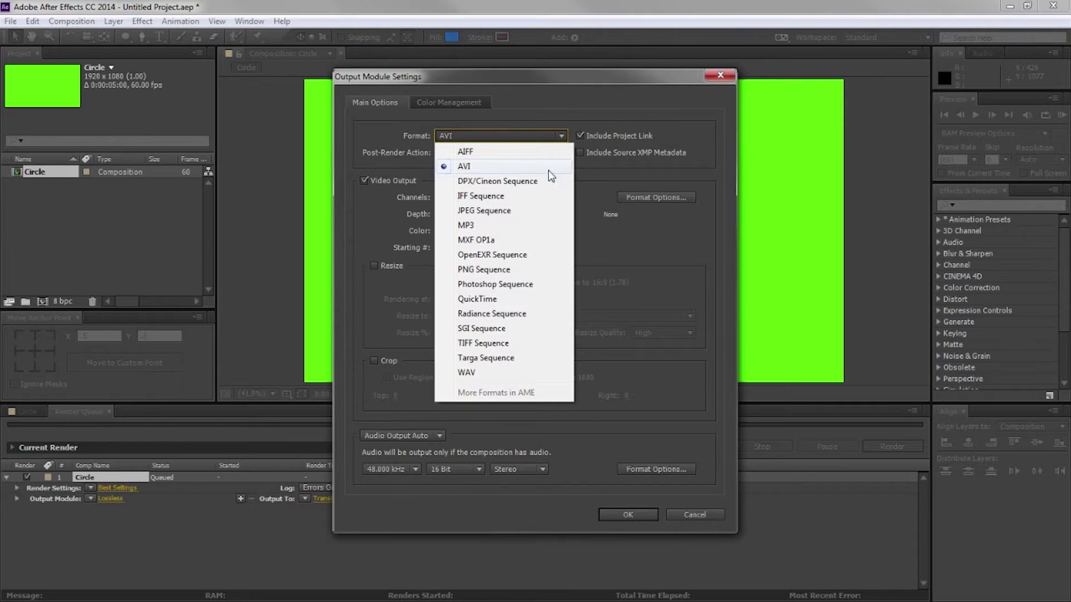
pyautogui.click(496, 299)
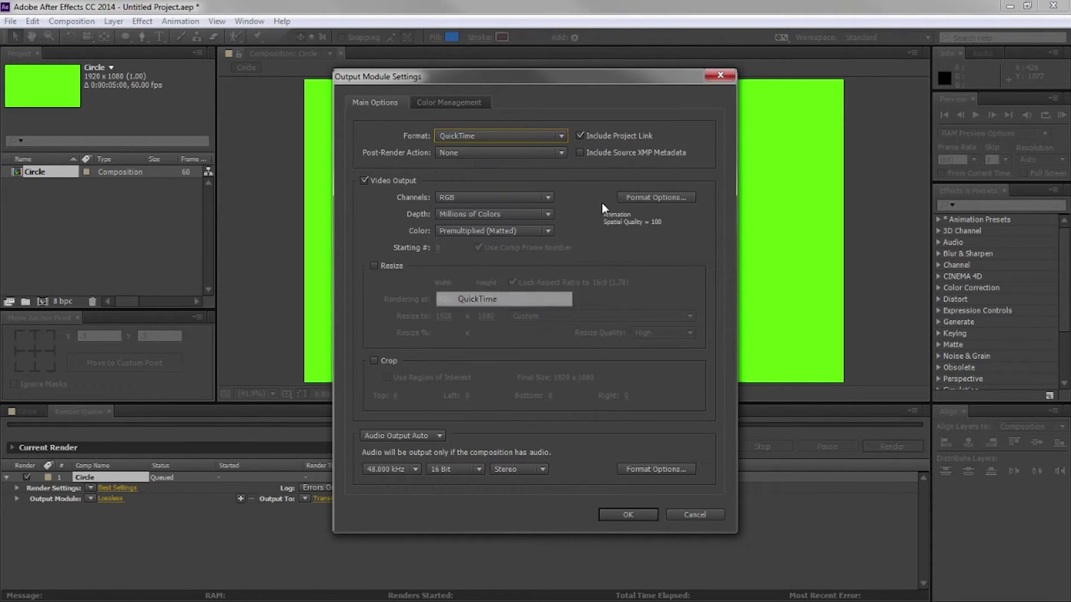
pyautogui.click(644, 197)
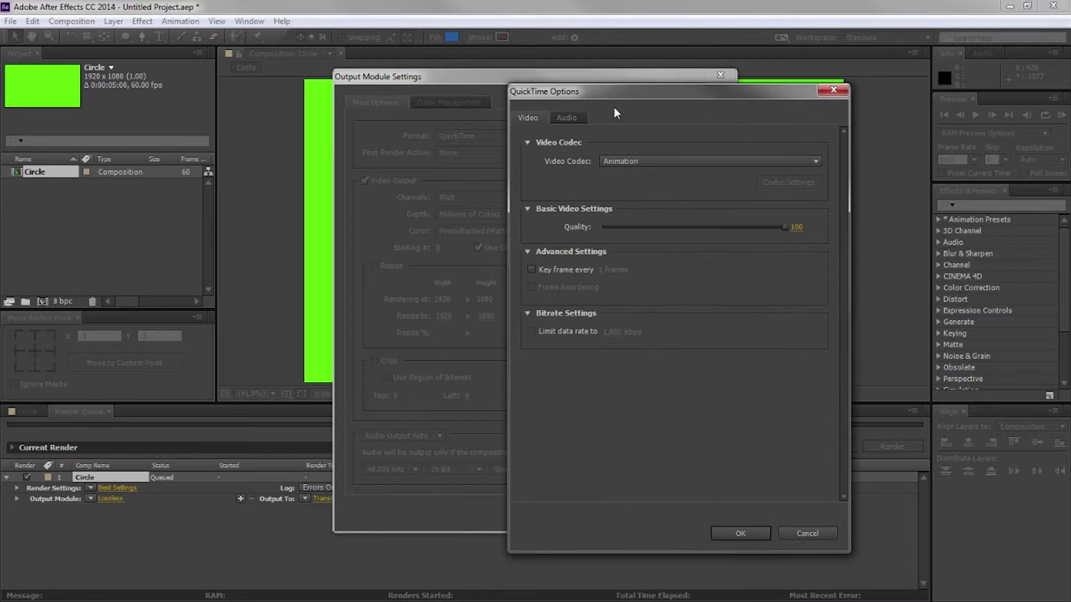
pyautogui.click(731, 535)
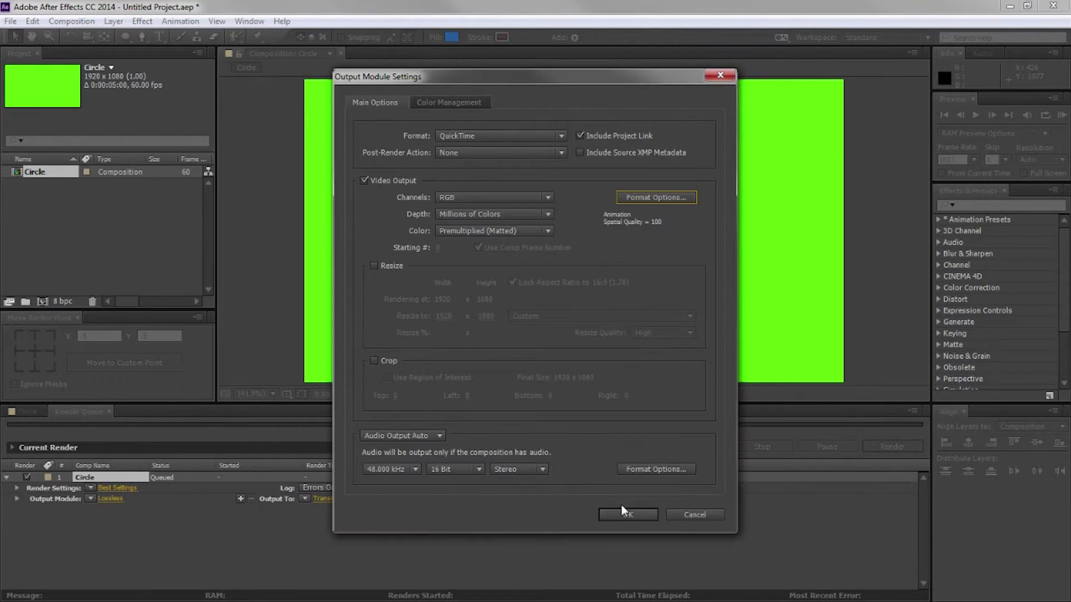
pyautogui.click(616, 510)
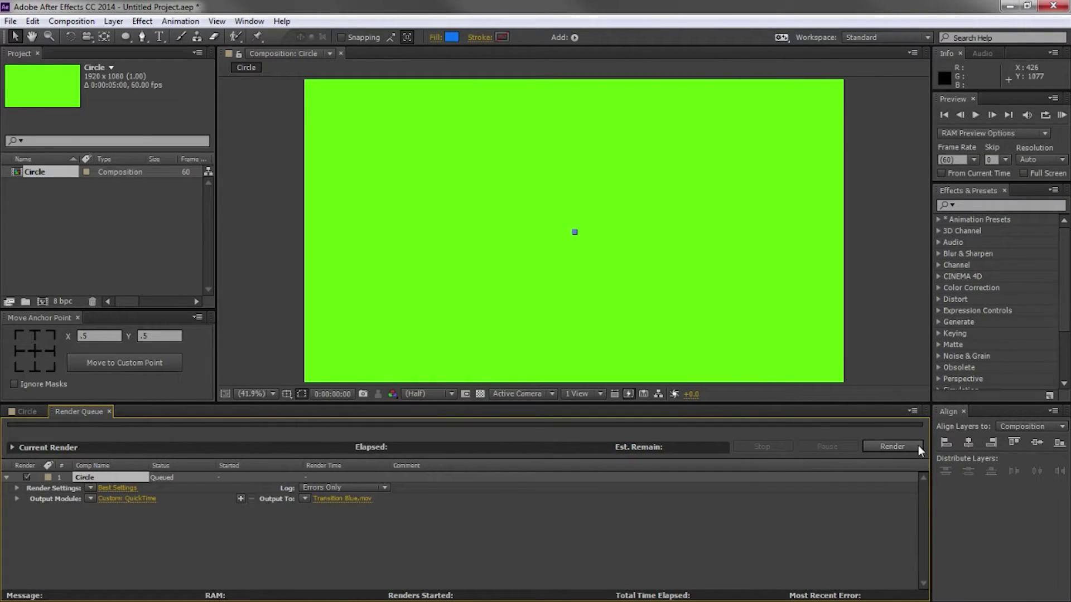
pyautogui.click(918, 446)
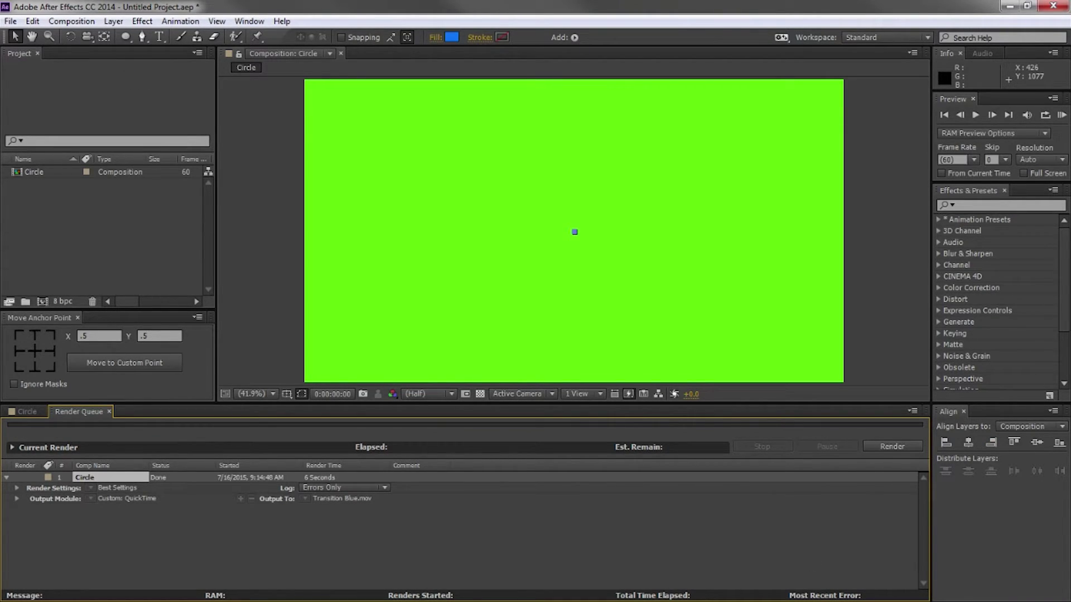
# - Play Transition Blue.mov from Videos > Premiere Projects, then close the player
pyautogui.hotkey('alt', 'Tab')
pyautogui.click(360, 105)
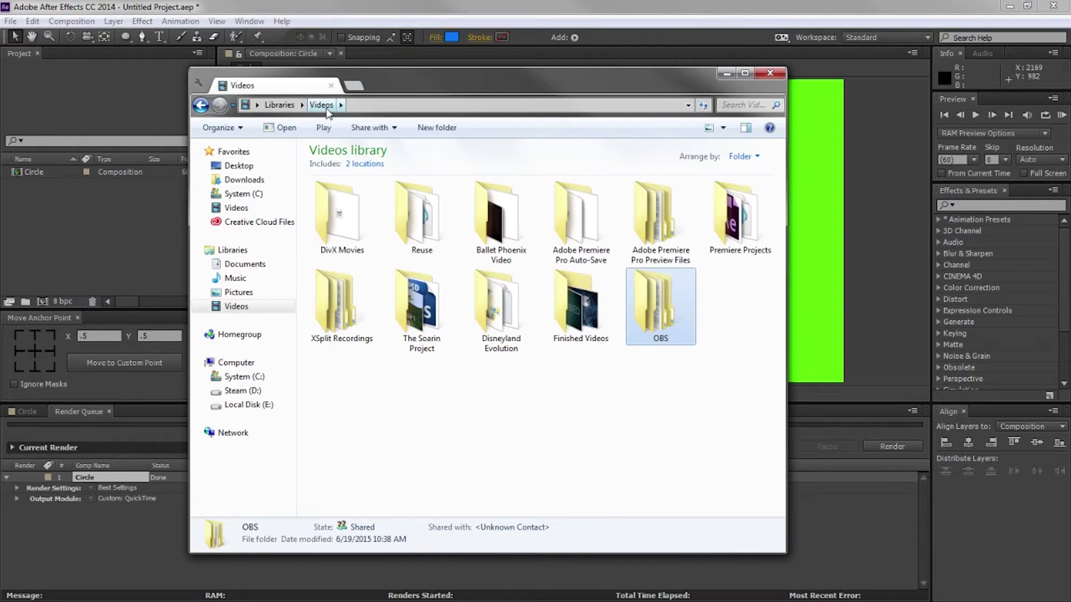
pyautogui.doubleClick(716, 222)
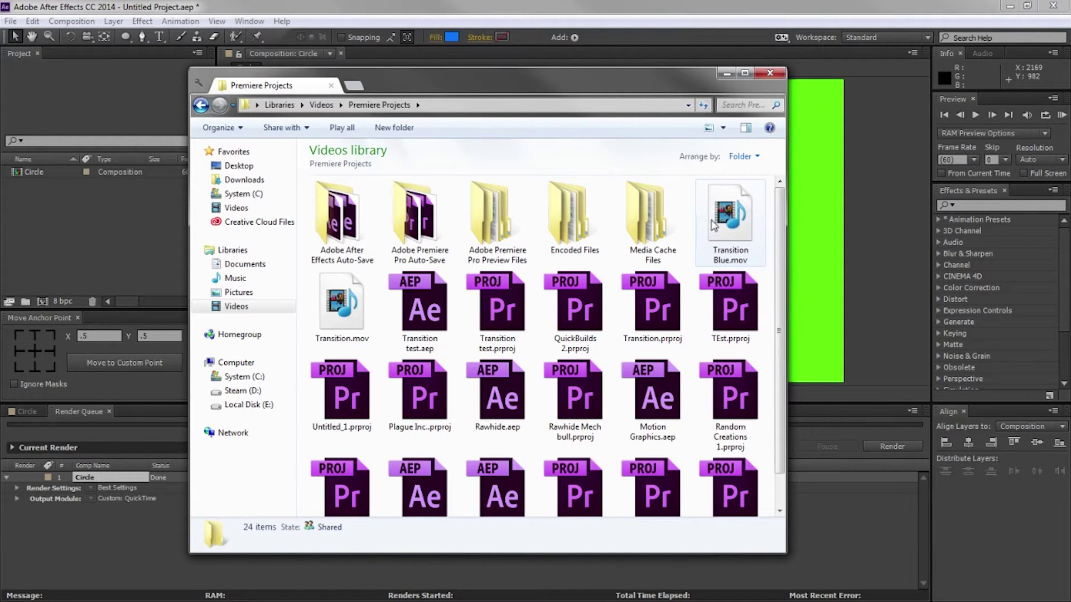
pyautogui.doubleClick(714, 223)
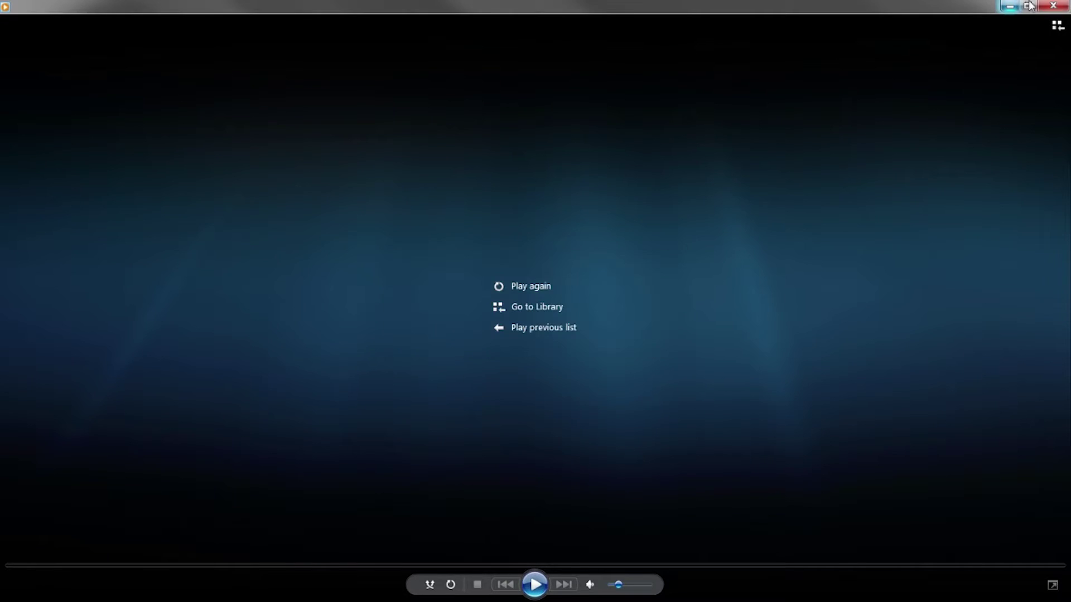
pyautogui.click(1053, 6)
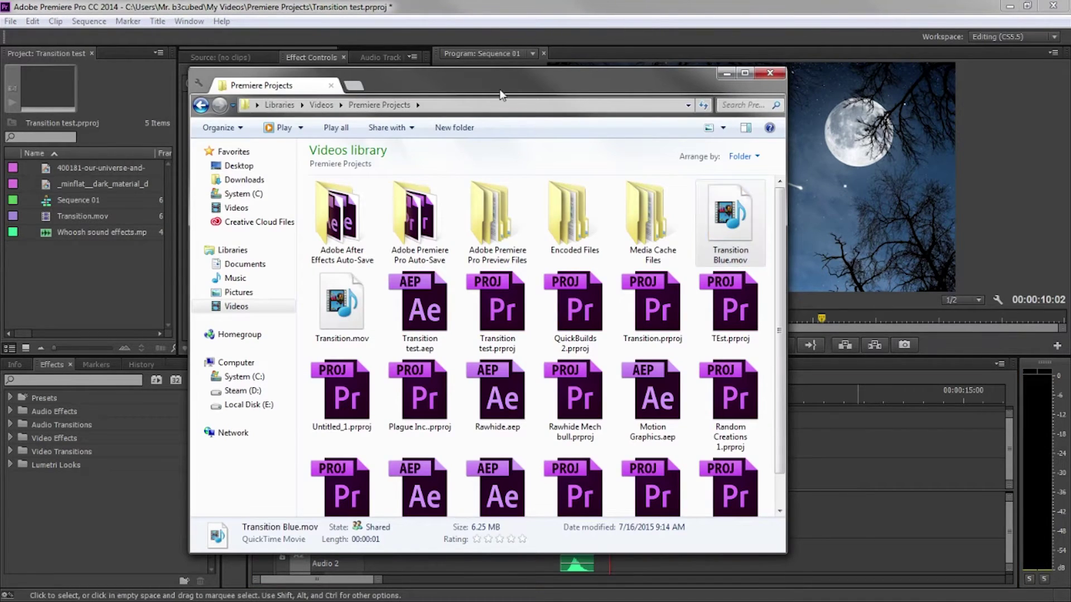
# - Back in Premiere Pro, begin a new sequence from the File menu
pyautogui.click(378, 7)
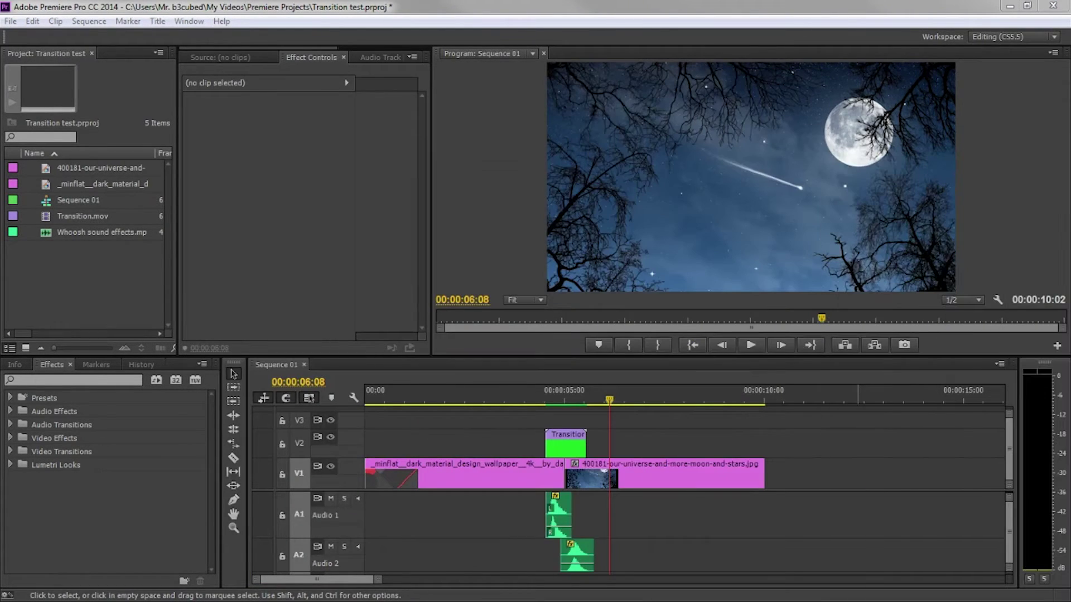
pyautogui.click(11, 22)
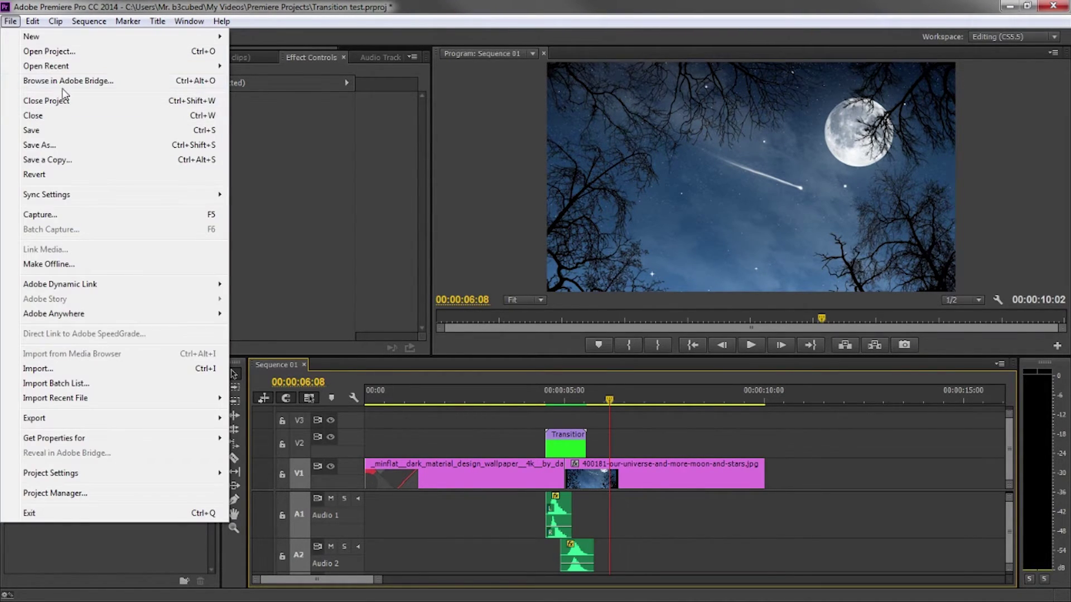
pyautogui.moveTo(155, 39)
pyautogui.click(268, 51)
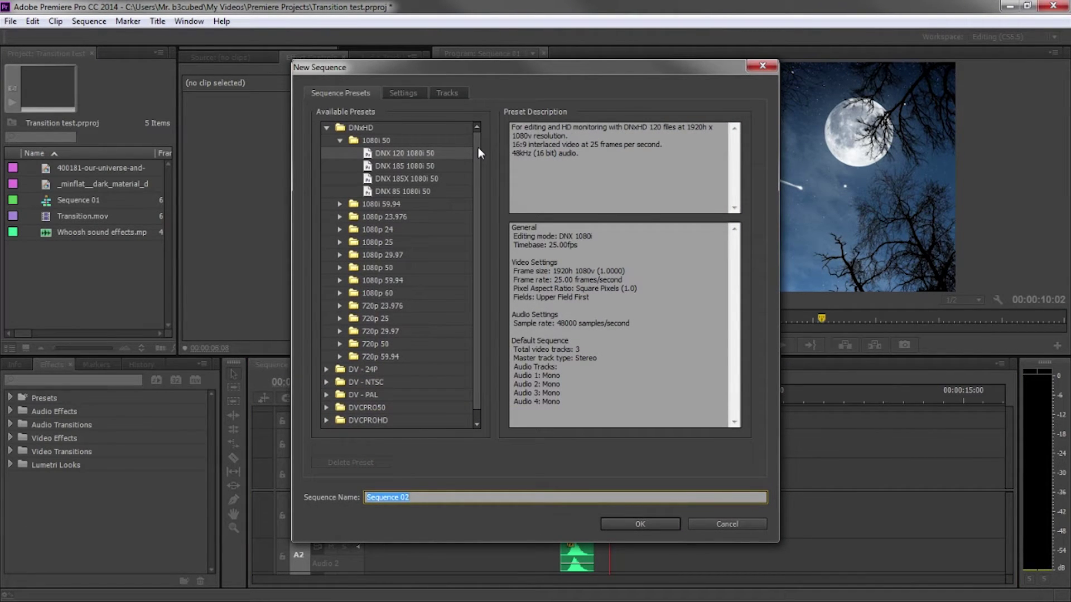
# - Create Sequence 02 with Custom editing mode, 60 fps timebase and Microsoft AVI previews
pyautogui.click(412, 97)
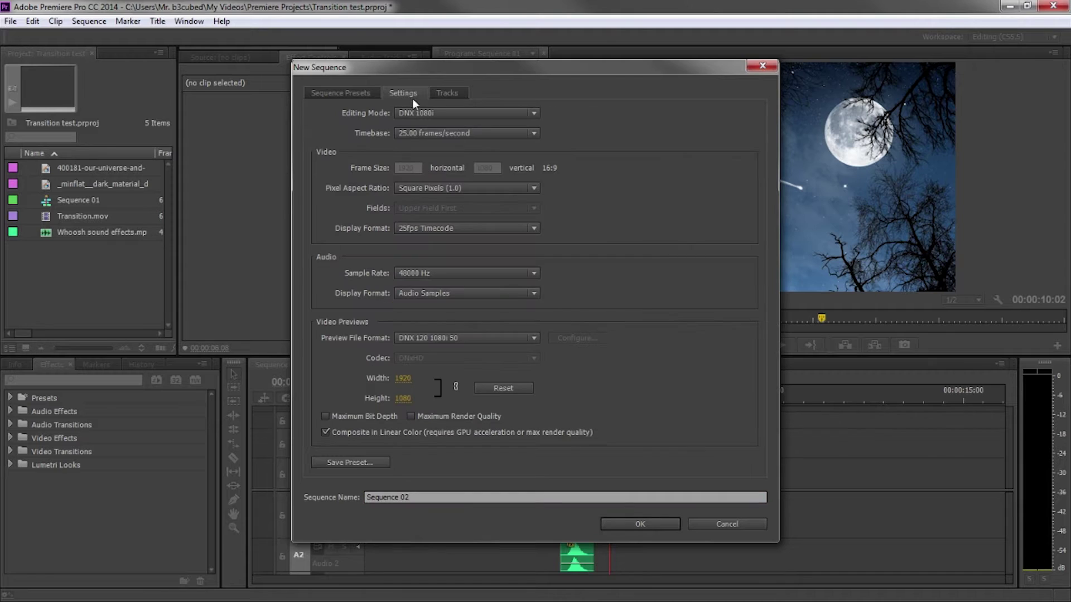
pyautogui.click(434, 115)
pyautogui.click(426, 123)
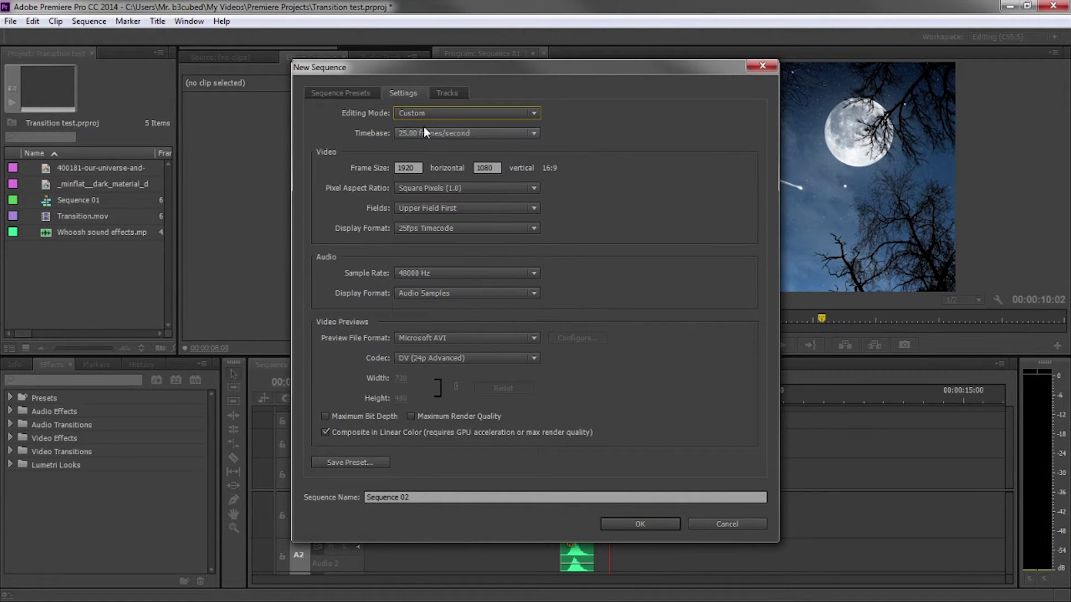
pyautogui.click(425, 131)
pyautogui.click(435, 311)
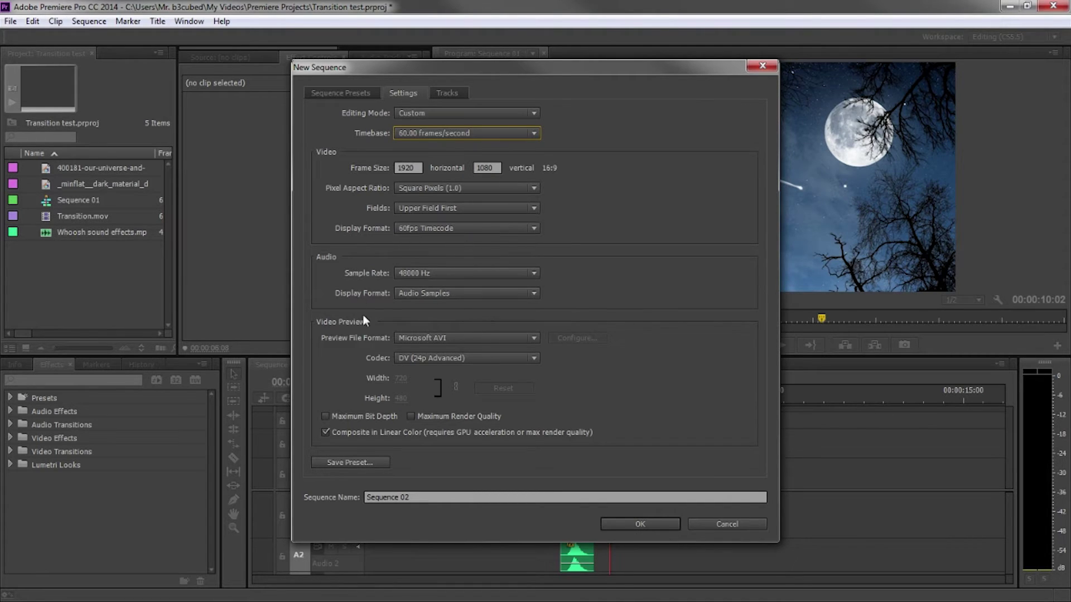
pyautogui.click(441, 341)
pyautogui.click(584, 438)
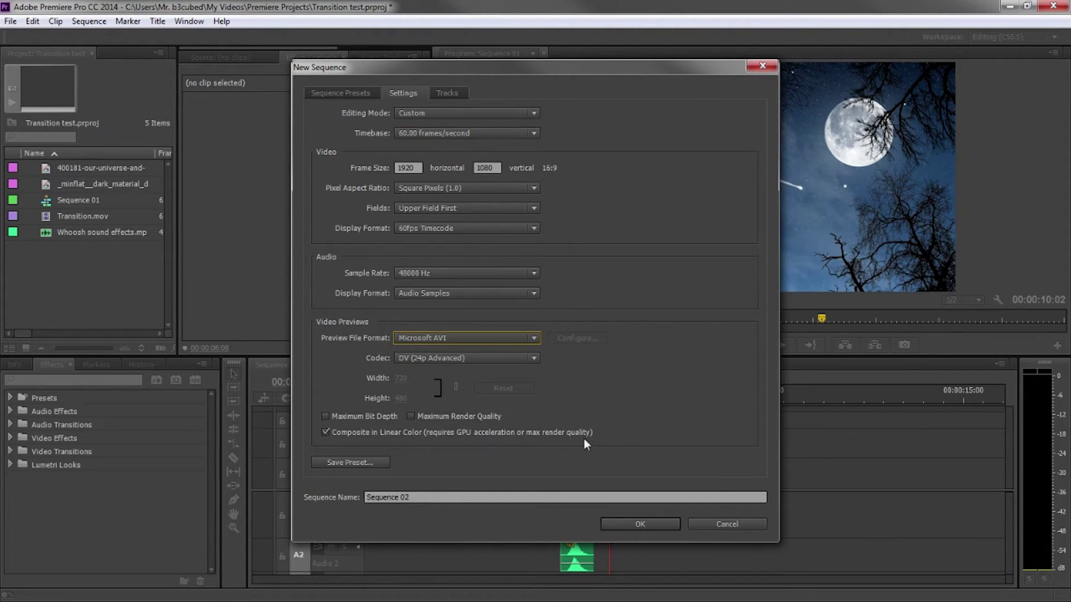
pyautogui.click(619, 525)
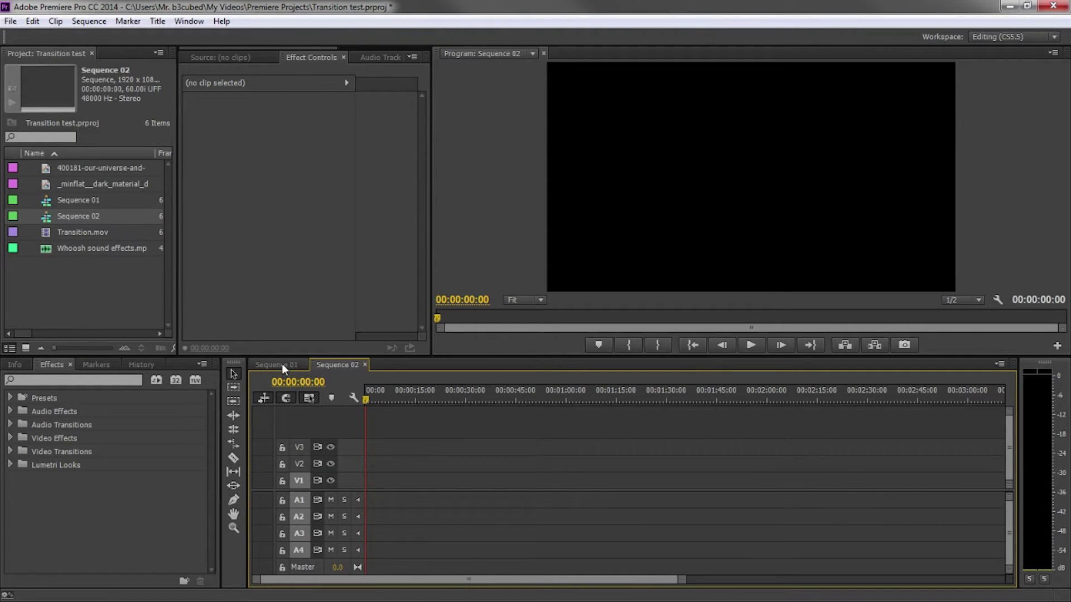
pyautogui.click(89, 182)
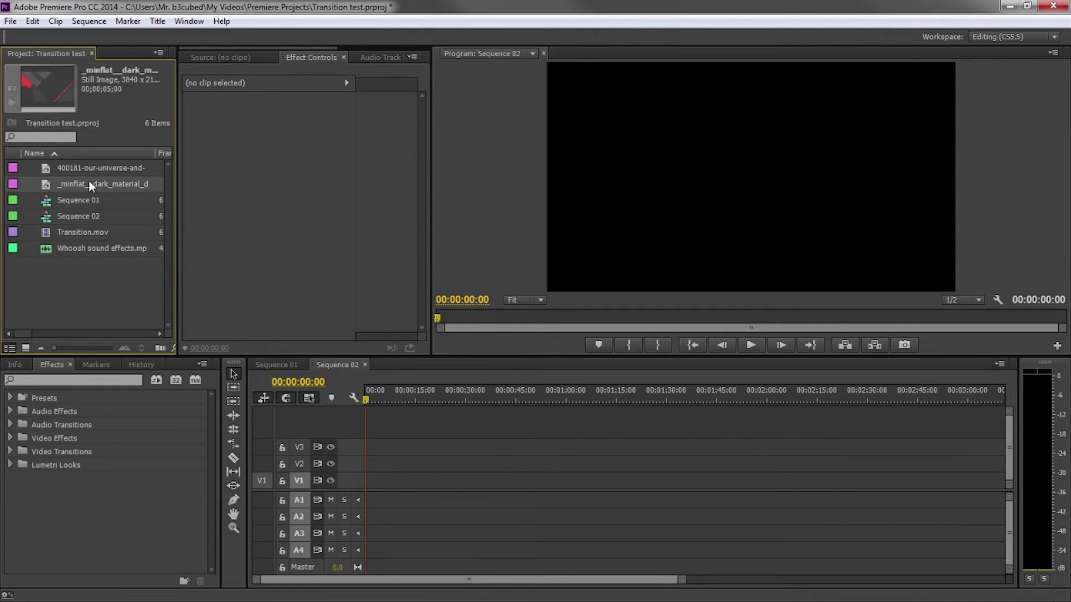
# - Place the dark wallpaper image at the start of V1 and reposition it in the frame
pyautogui.moveTo(74, 180); pyautogui.dragTo(368, 480)
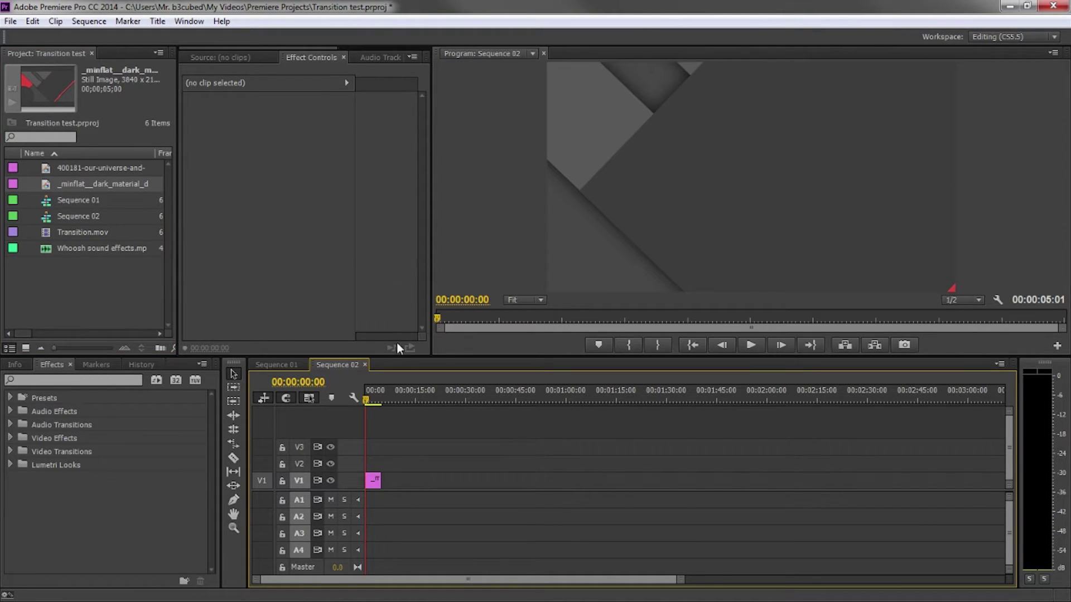
pyautogui.click(613, 146)
pyautogui.moveTo(568, 178); pyautogui.dragTo(601, 180)
pyautogui.click(513, 186)
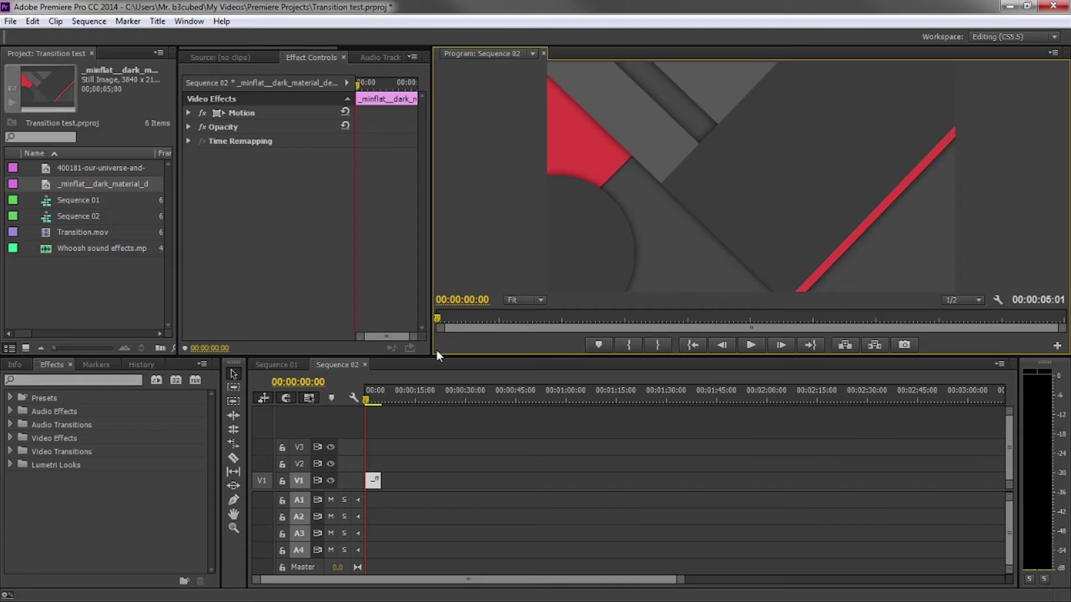
# - Add the moon-and-stars image after the wallpaper and scrub to the cut near 00:00:04:36
pyautogui.moveTo(438, 351); pyautogui.dragTo(428, 395)
pyautogui.moveTo(134, 173); pyautogui.dragTo(391, 500)
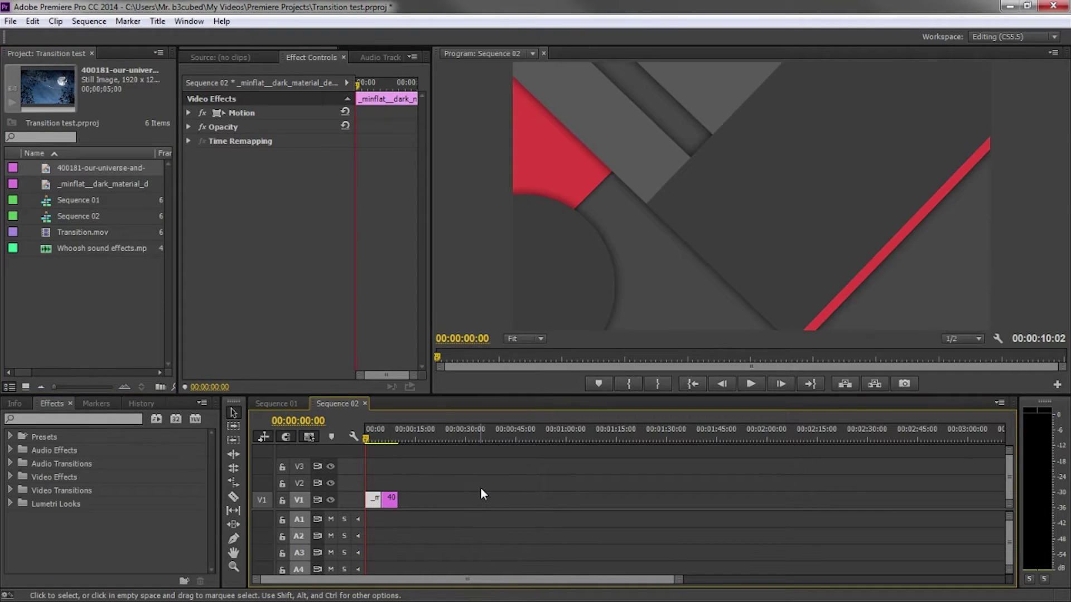
pyautogui.press('=')
pyautogui.press('=')
pyautogui.press('=')
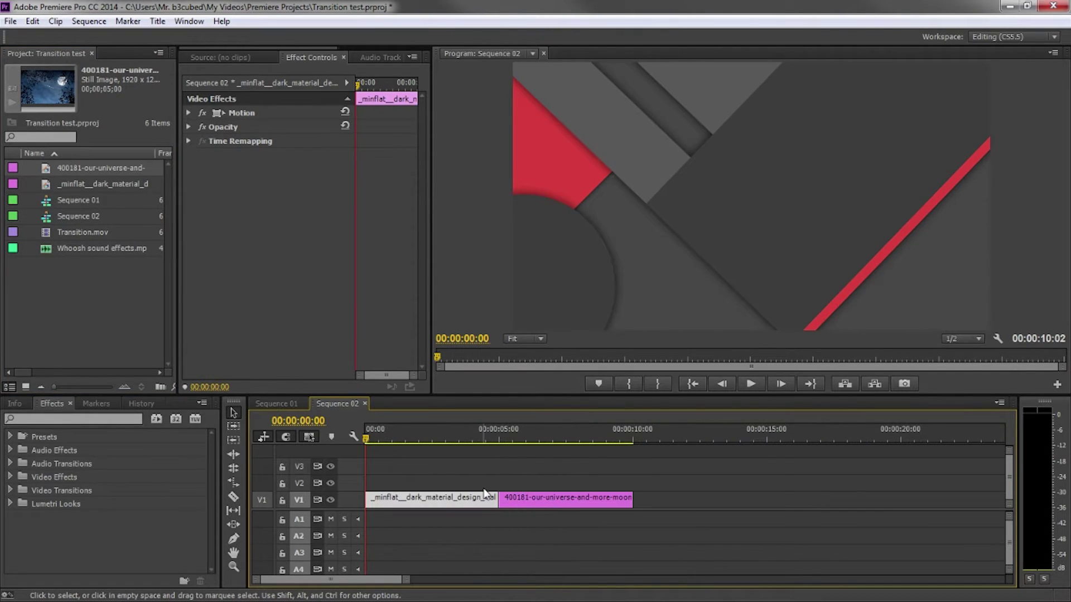
pyautogui.moveTo(503, 446)
pyautogui.mouseDown()
pyautogui.moveTo(481, 438)
pyautogui.moveTo(502, 439)
pyautogui.moveTo(489, 442)
pyautogui.mouseUp()
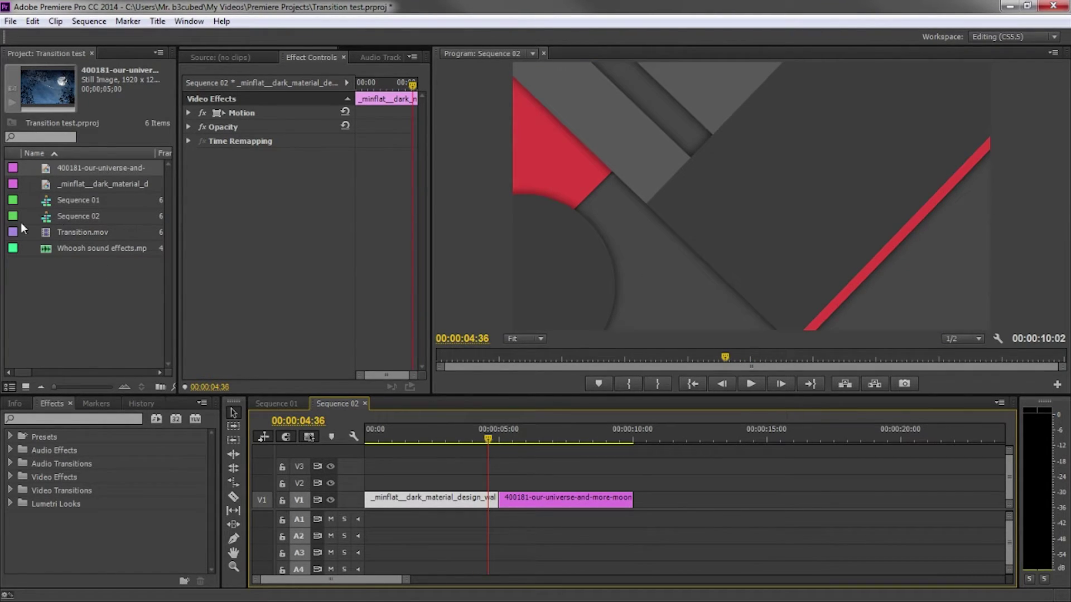
# - Place Transition.mov on V2 straddling the image cut and fine-tune its timing around 00:00:05:01
pyautogui.click(80, 235)
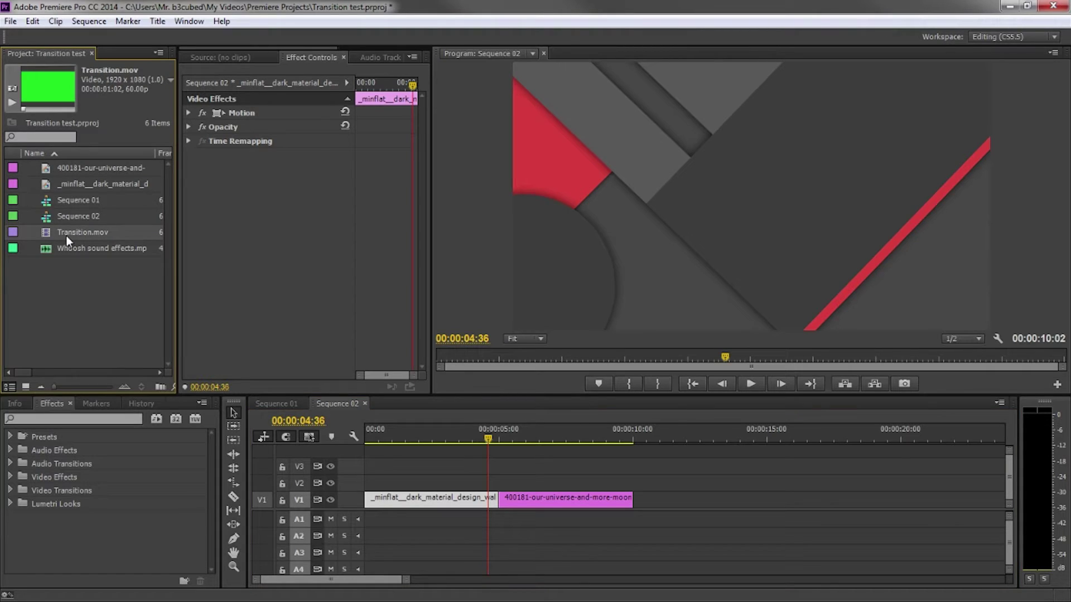
pyautogui.moveTo(65, 236); pyautogui.dragTo(489, 484)
pyautogui.moveTo(491, 437); pyautogui.dragTo(499, 437)
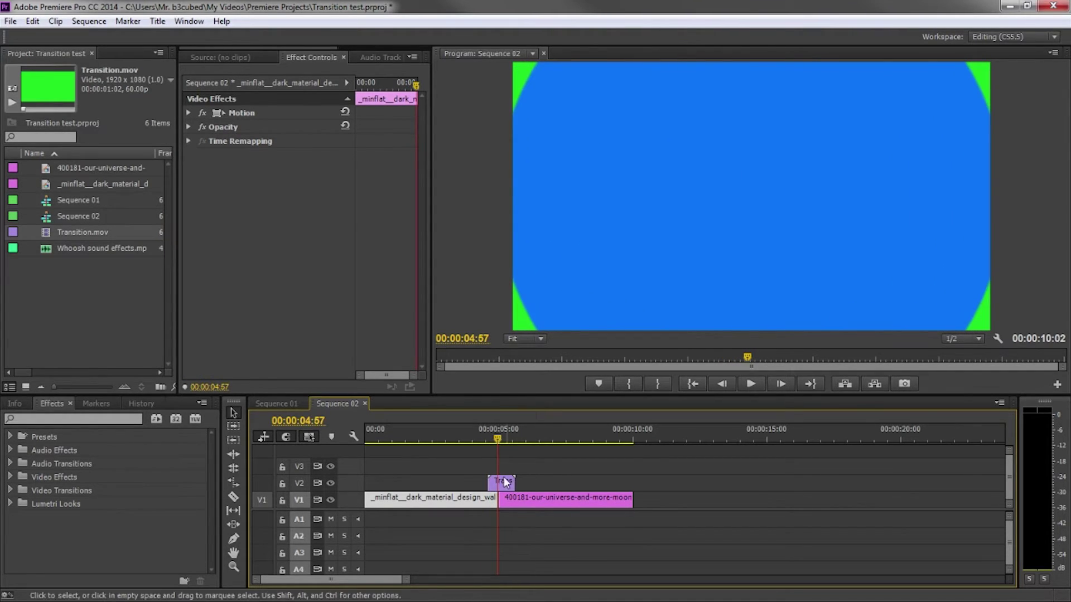
pyautogui.press('=')
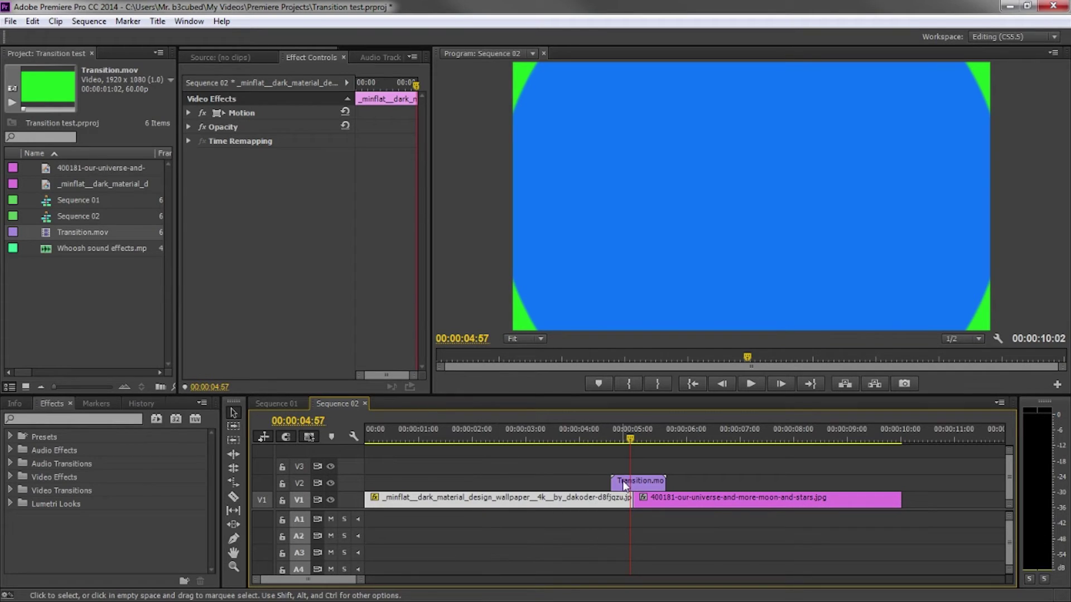
pyautogui.moveTo(624, 484); pyautogui.dragTo(608, 484)
pyautogui.moveTo(630, 439); pyautogui.dragTo(578, 439)
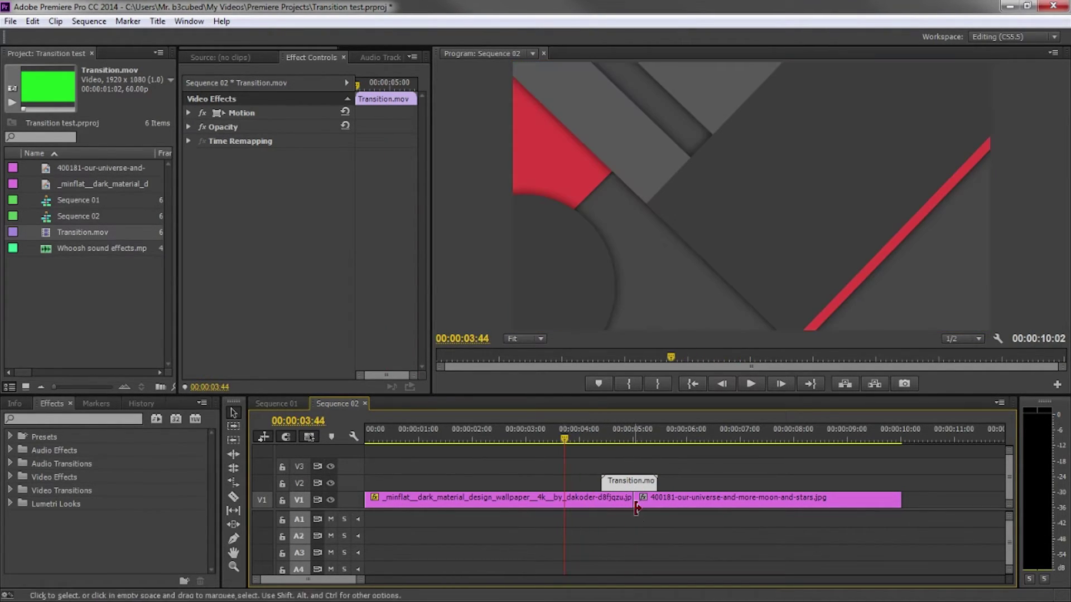
pyautogui.click(635, 438)
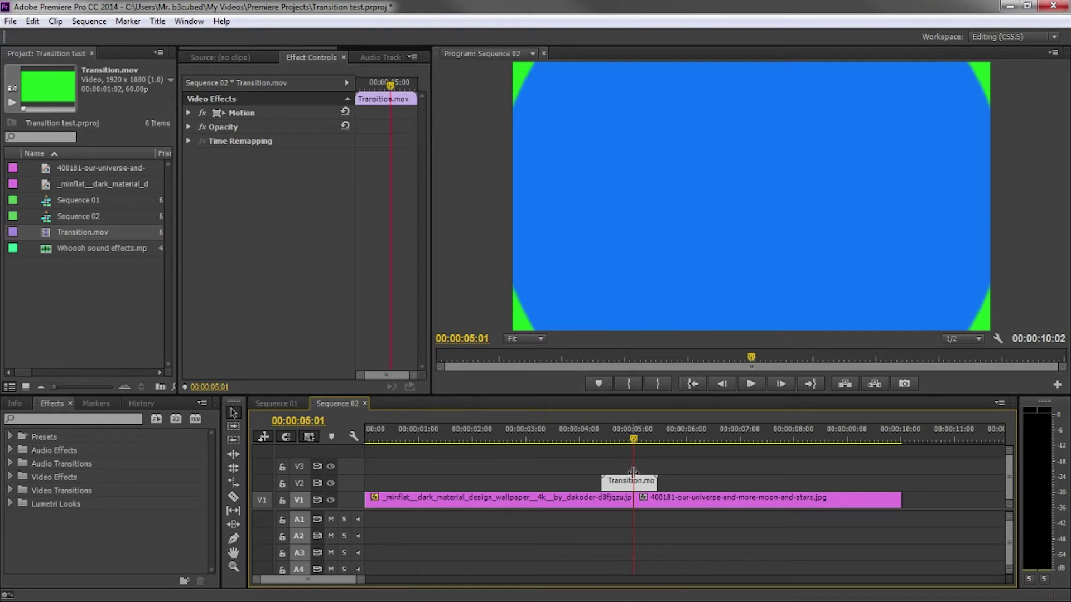
pyautogui.moveTo(629, 482); pyautogui.dragTo(643, 498)
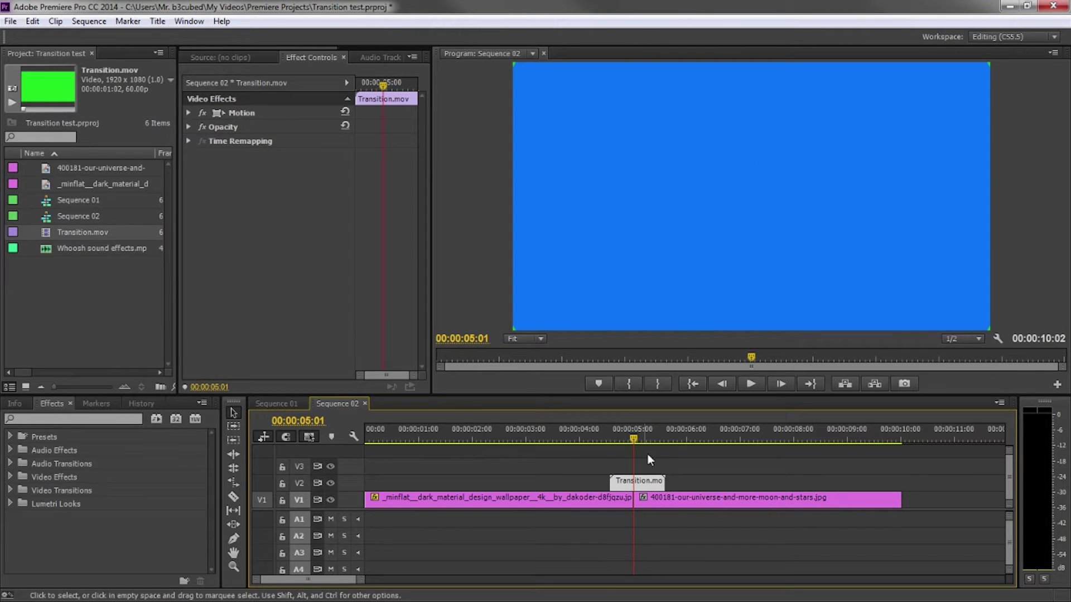
pyautogui.moveTo(636, 442)
pyautogui.mouseDown()
pyautogui.moveTo(656, 440)
pyautogui.moveTo(587, 458)
pyautogui.moveTo(622, 453)
pyautogui.mouseUp()
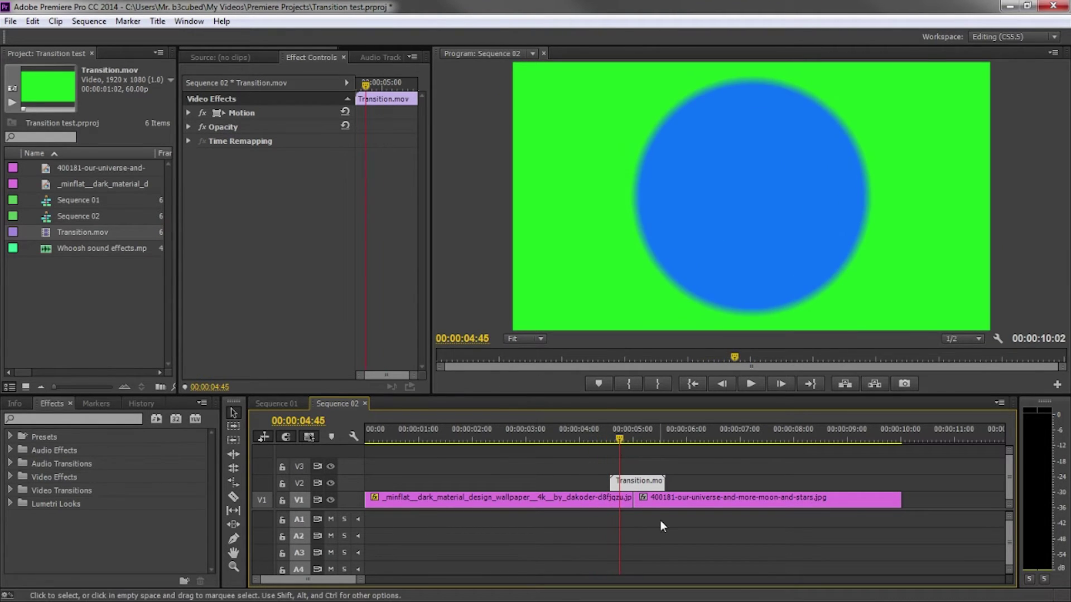
# - Apply Keying > Color Key to Transition.mov and sample its green background as the key colour
pyautogui.rightClick(635, 484)
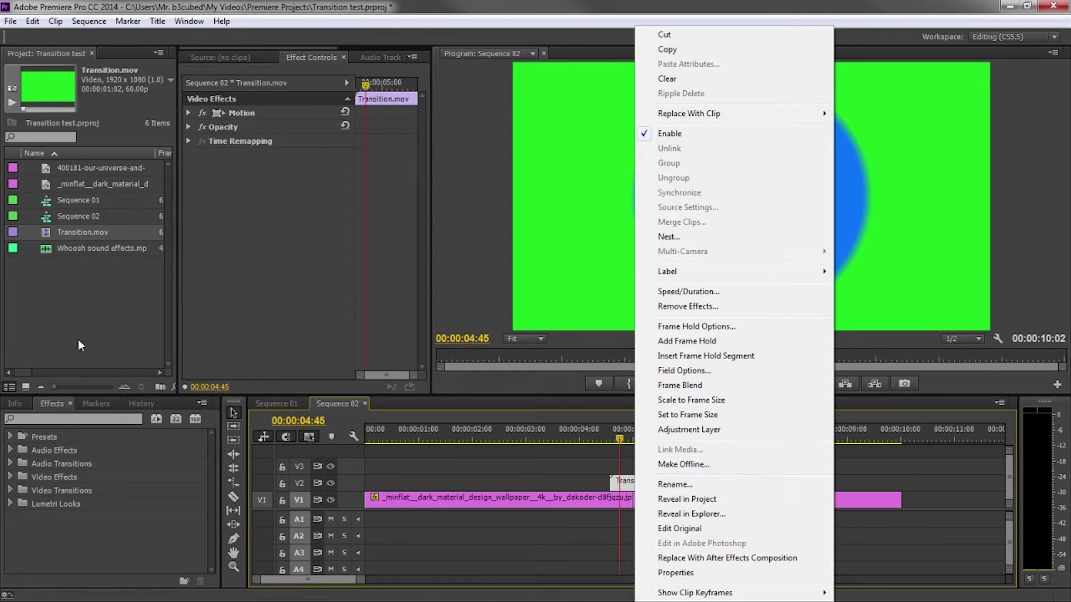
pyautogui.click(86, 452)
pyautogui.click(10, 478)
pyautogui.scroll(-5, 36, 486)
pyautogui.click(18, 490)
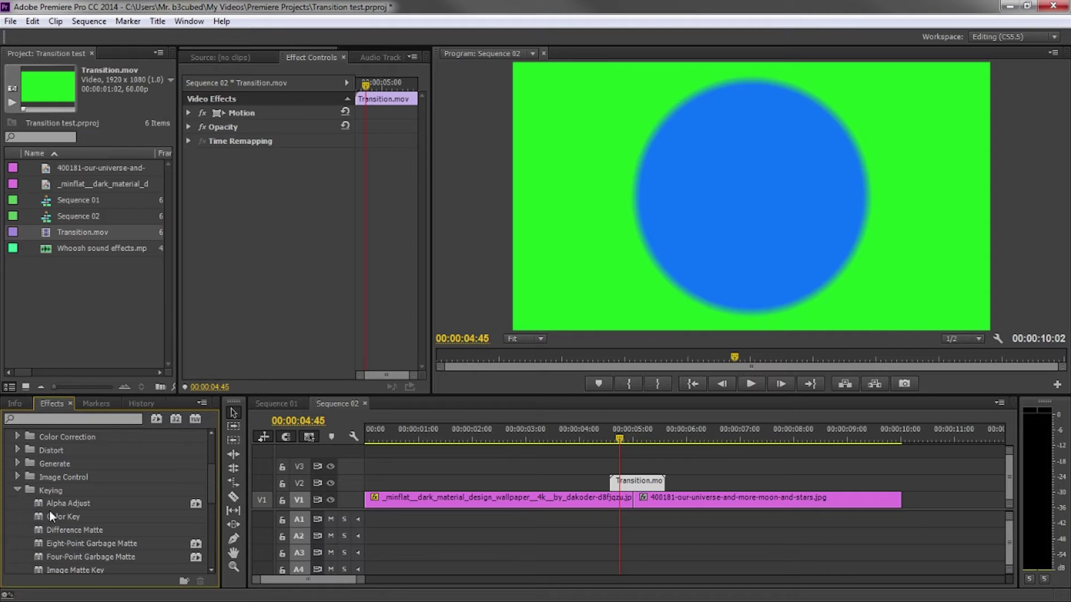
pyautogui.moveTo(57, 517); pyautogui.dragTo(640, 490)
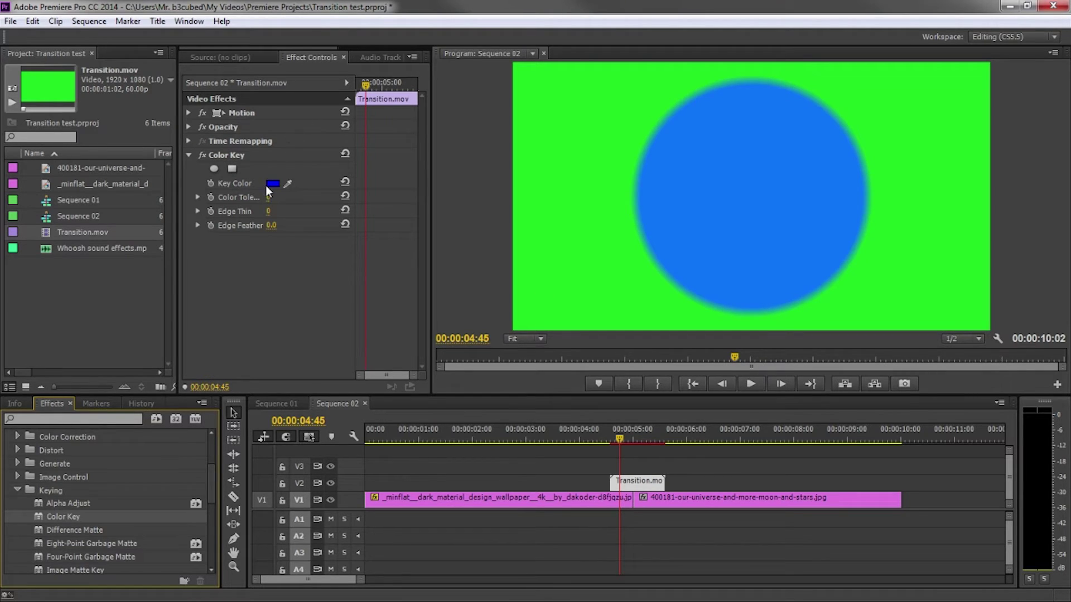
pyautogui.moveTo(288, 183); pyautogui.dragTo(564, 88)
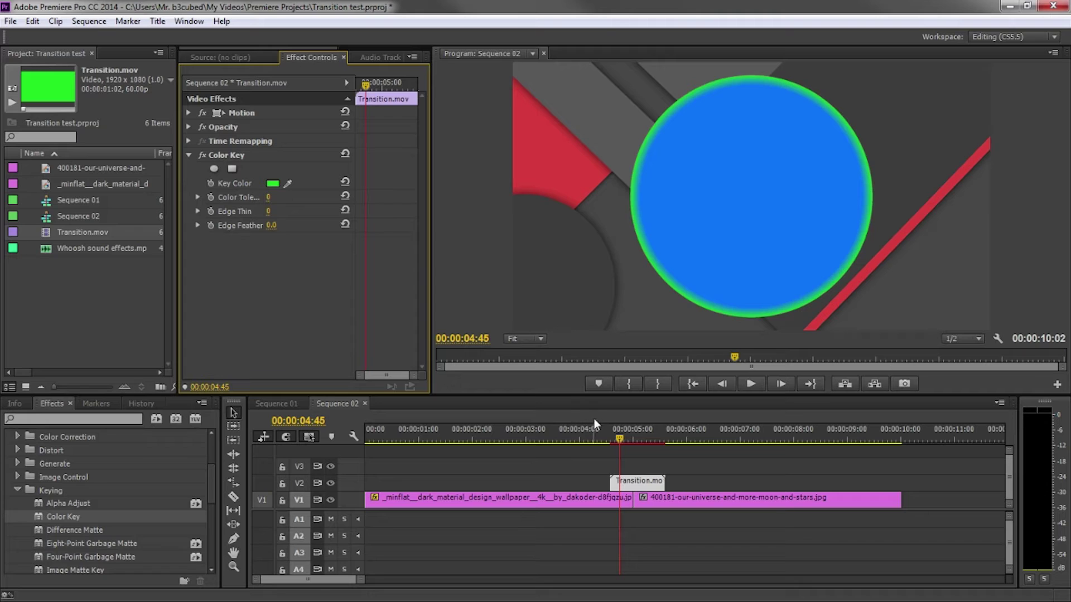
pyautogui.moveTo(617, 434)
pyautogui.mouseDown()
pyautogui.moveTo(667, 434)
pyautogui.moveTo(617, 449)
pyautogui.mouseUp()
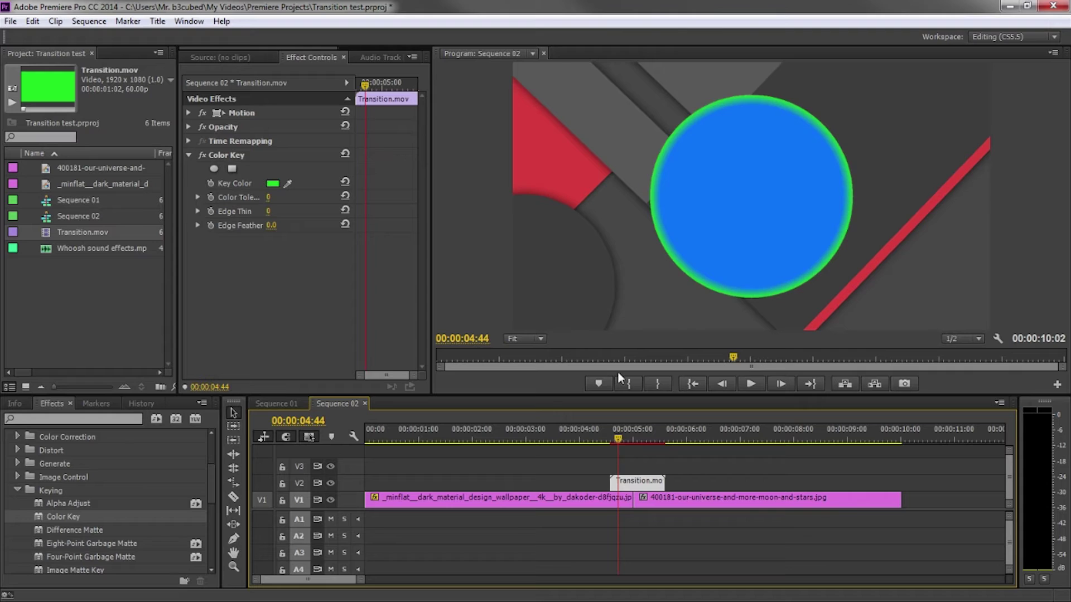
# - Set the Color Key to tolerance 93, Edge Thin 5 and Edge Feather 2.5
pyautogui.click(268, 198)
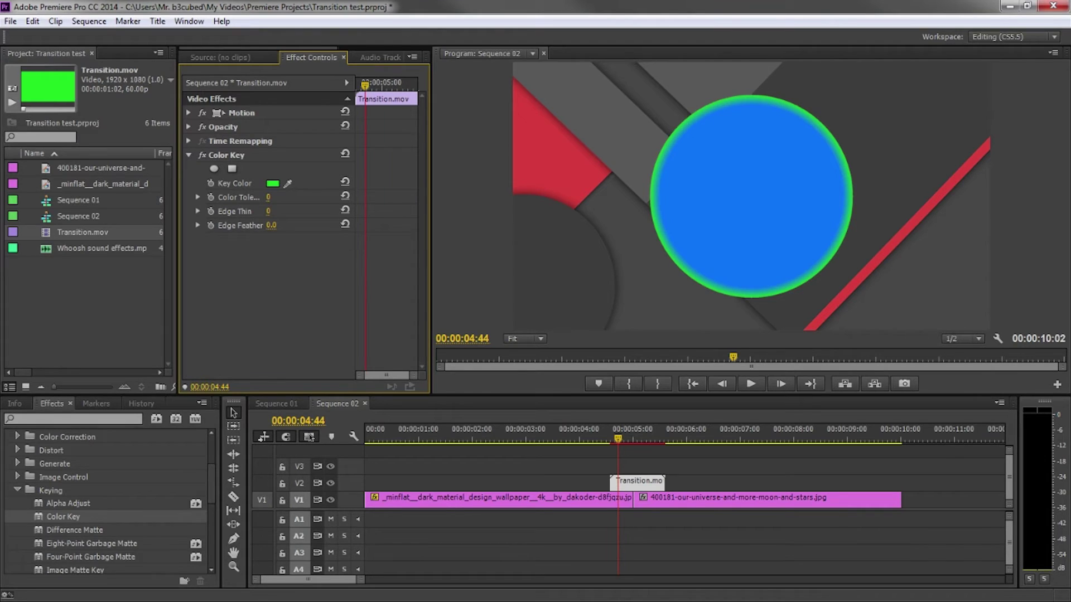
pyautogui.moveTo(268, 198); pyautogui.dragTo(301, 199)
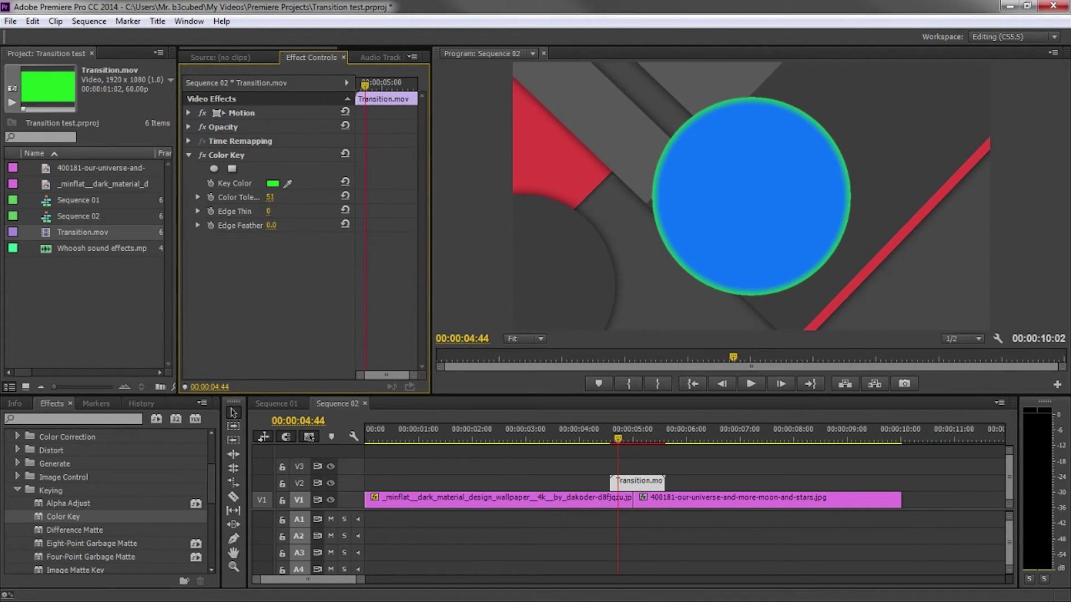
pyautogui.moveTo(282, 198); pyautogui.dragTo(285, 199)
pyautogui.moveTo(268, 211); pyautogui.dragTo(277, 225)
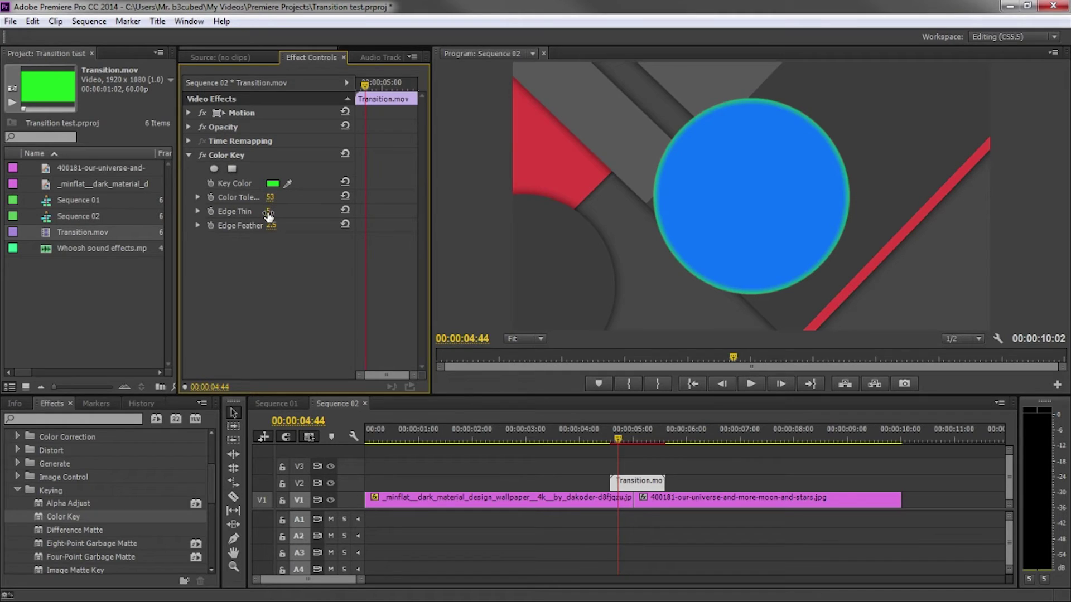
pyautogui.moveTo(269, 200); pyautogui.dragTo(289, 200)
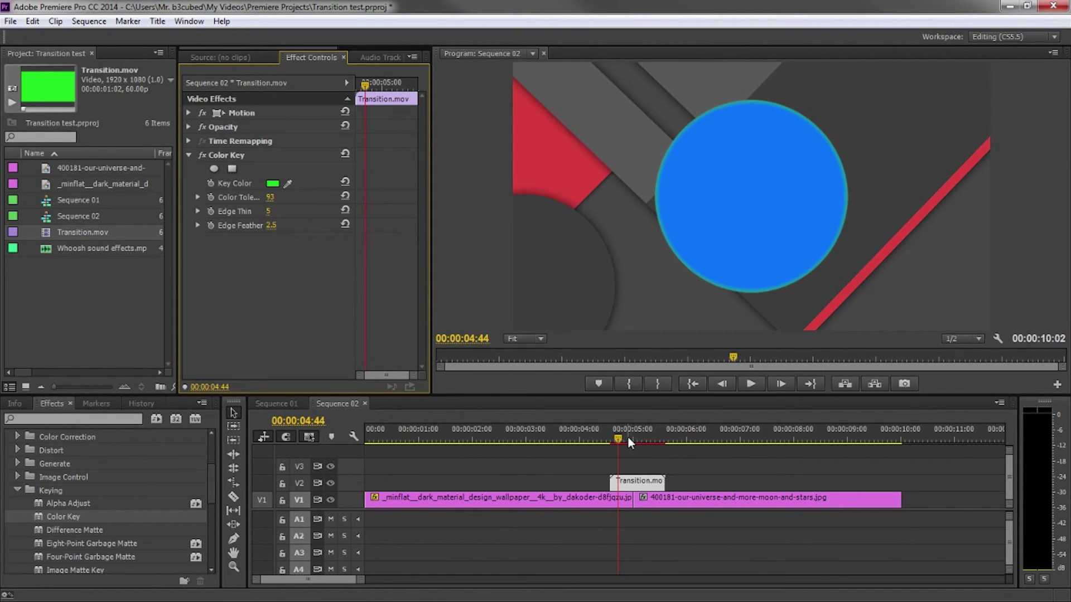
# - Scrub through the transition, render the effects and play the preview
pyautogui.moveTo(627, 437); pyautogui.dragTo(605, 440)
pyautogui.press('Return')
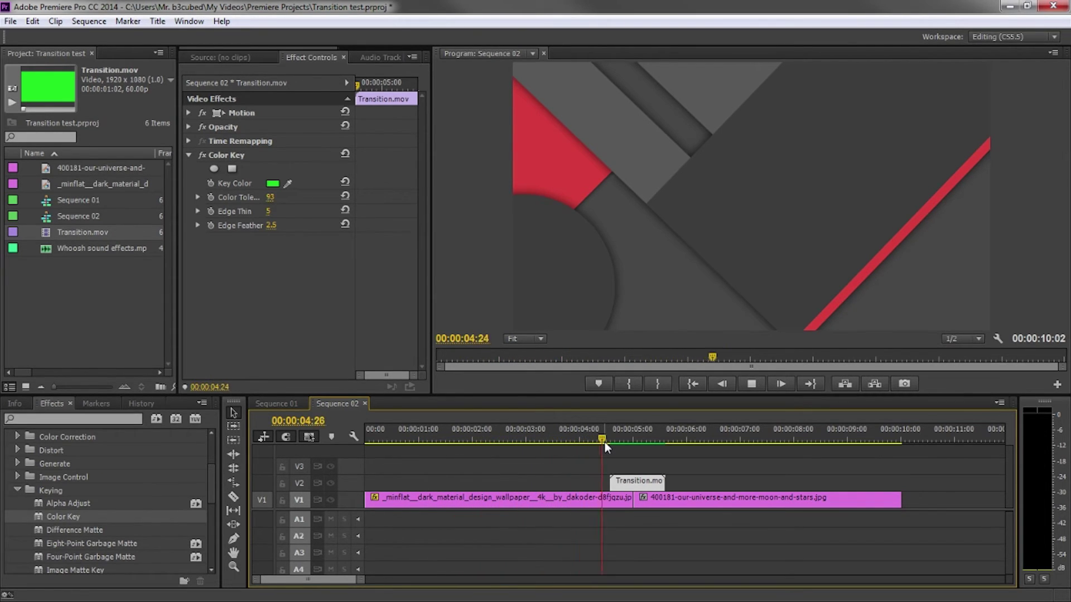
pyautogui.press('space')
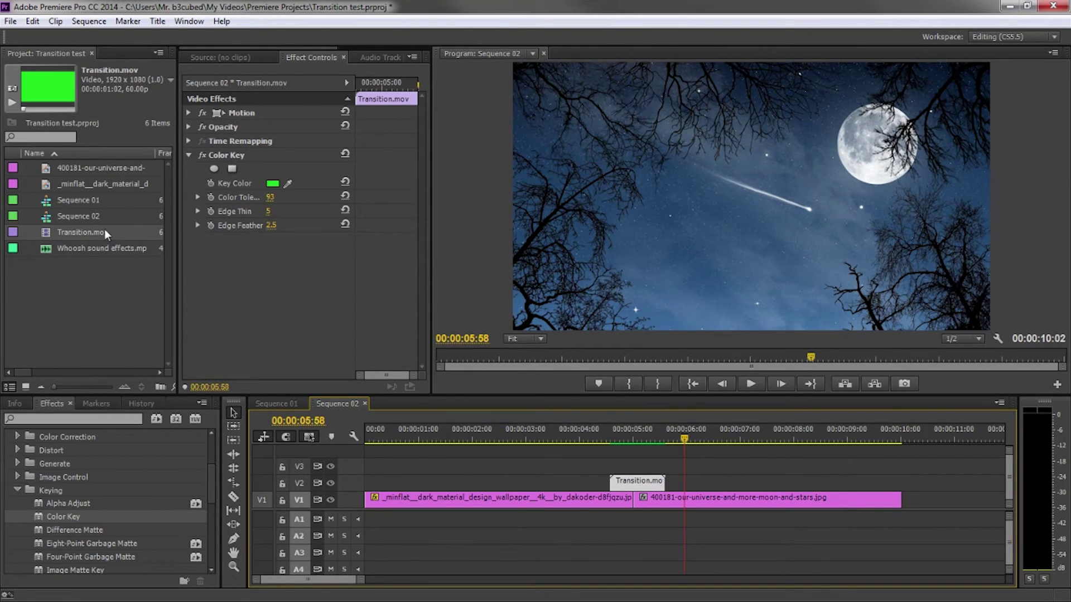
# - Add Whoosh sound effects.mp3 to A1, enlarge the track, and play to locate a whoosh
pyautogui.moveTo(91, 247); pyautogui.dragTo(382, 527)
pyautogui.moveTo(301, 527); pyautogui.dragTo(301, 551)
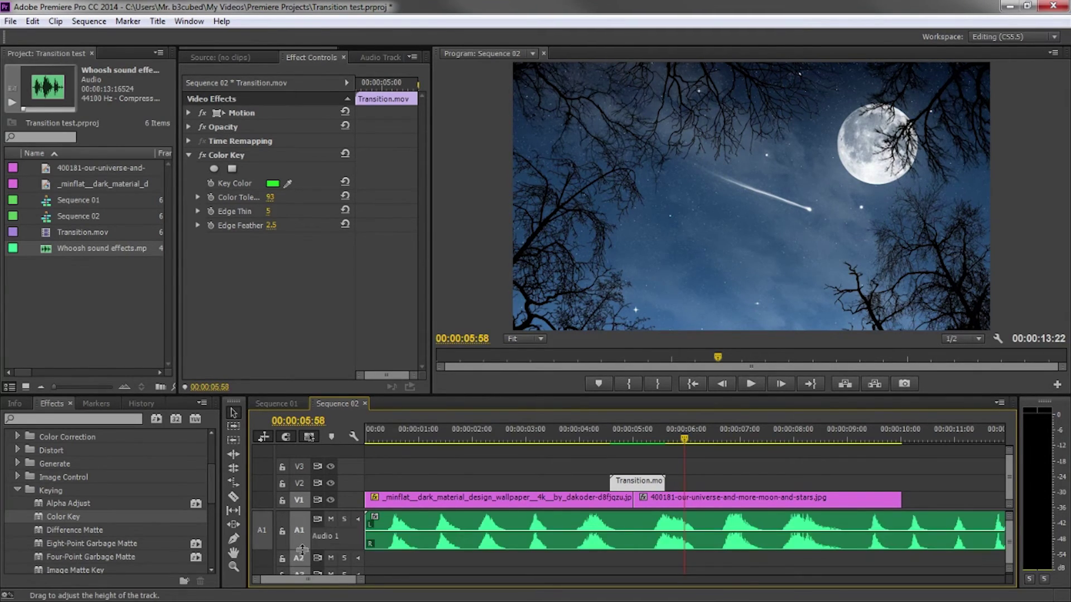
pyautogui.moveTo(457, 446); pyautogui.dragTo(384, 438)
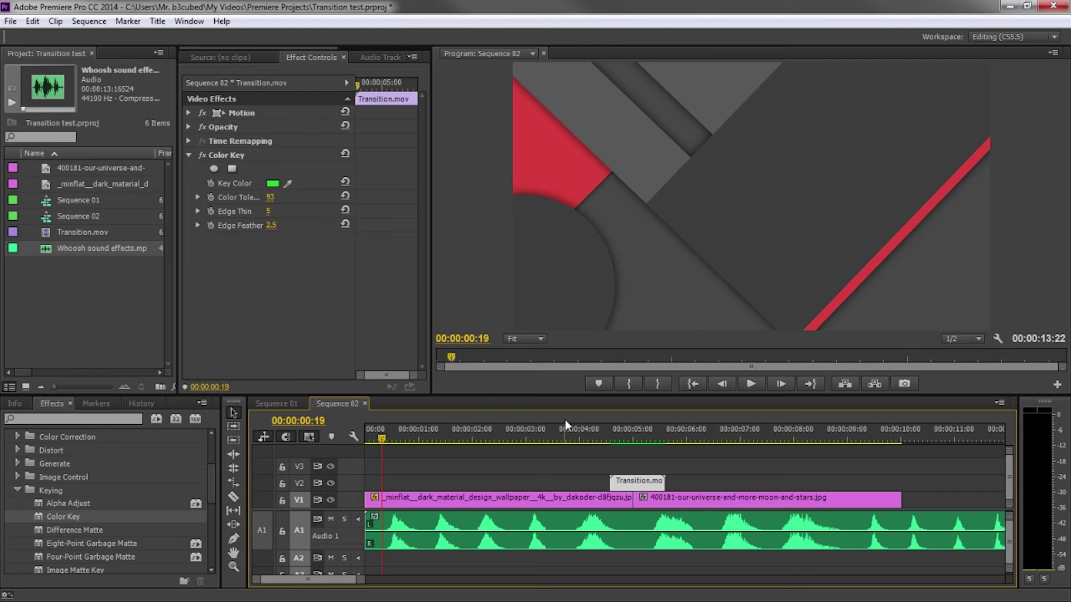
pyautogui.press('space')
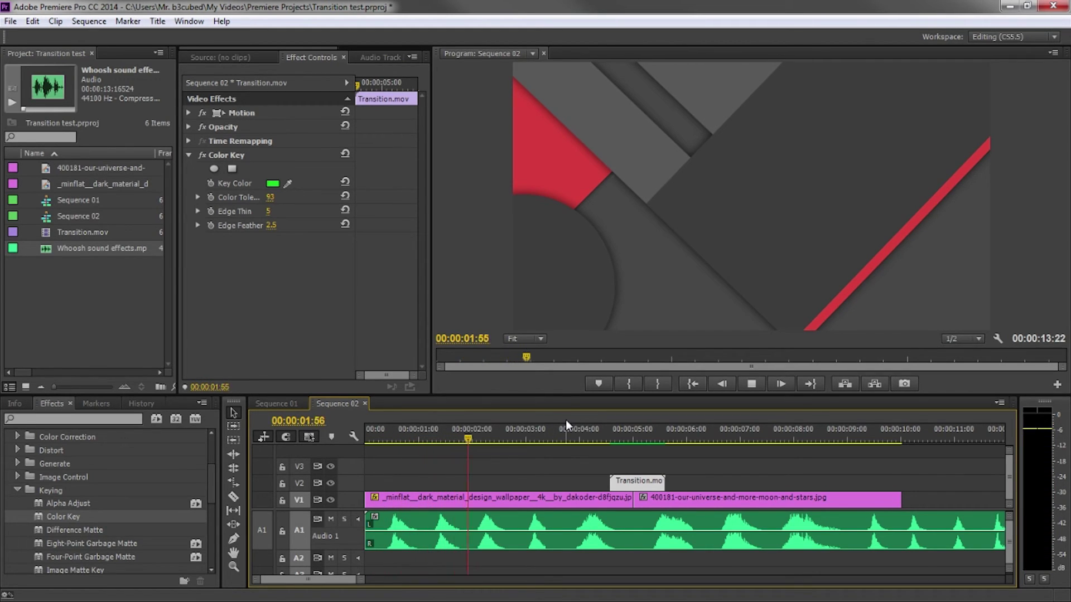
pyautogui.press('space')
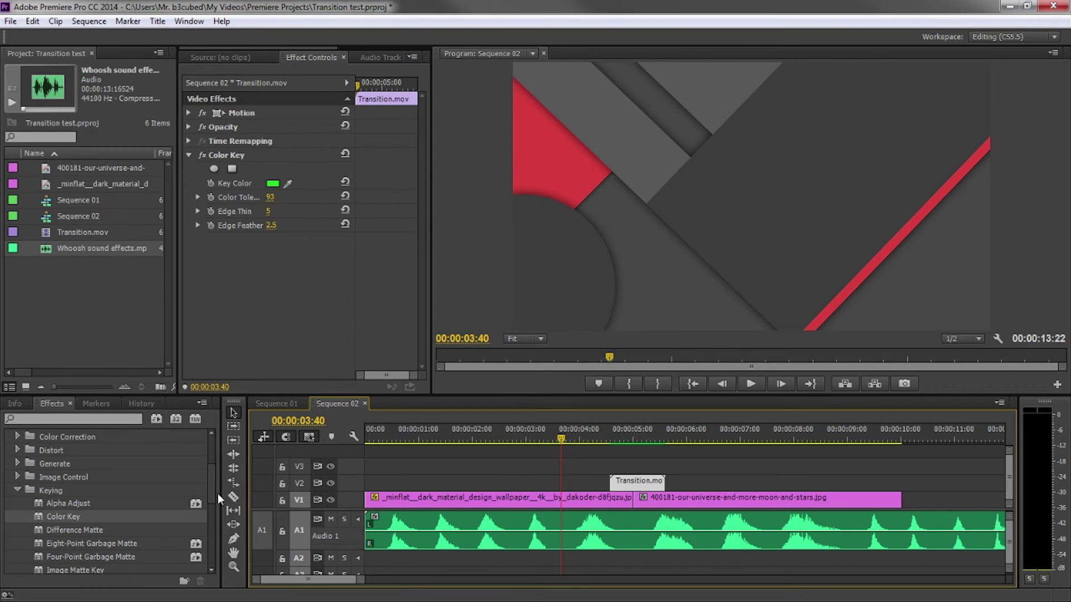
# - Razor out one whoosh, delete the surrounding audio, and move it under the transition
pyautogui.click(234, 496)
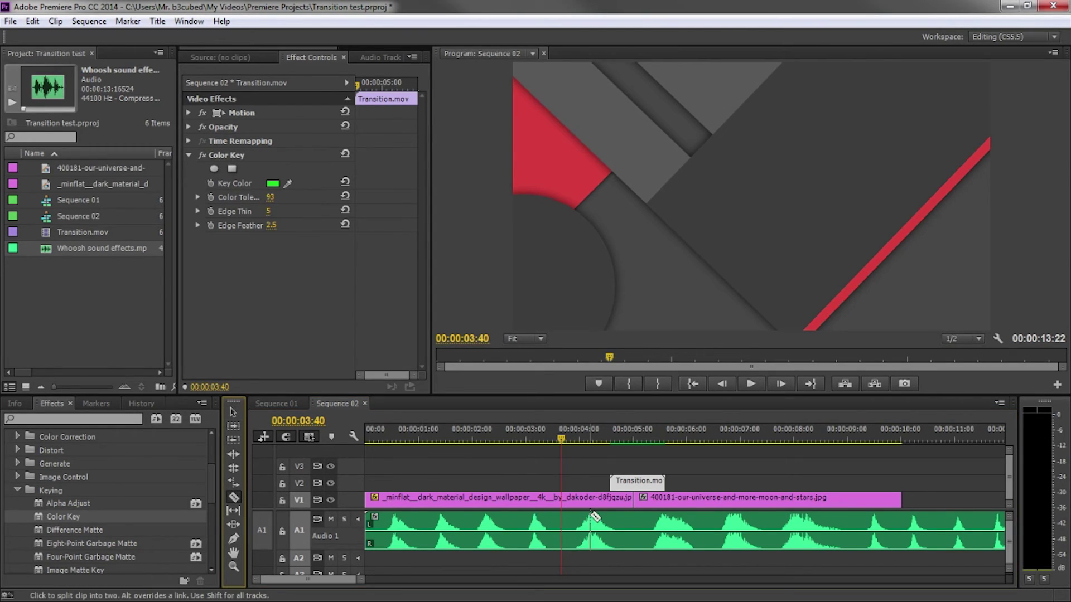
pyautogui.click(523, 530)
pyautogui.click(553, 530)
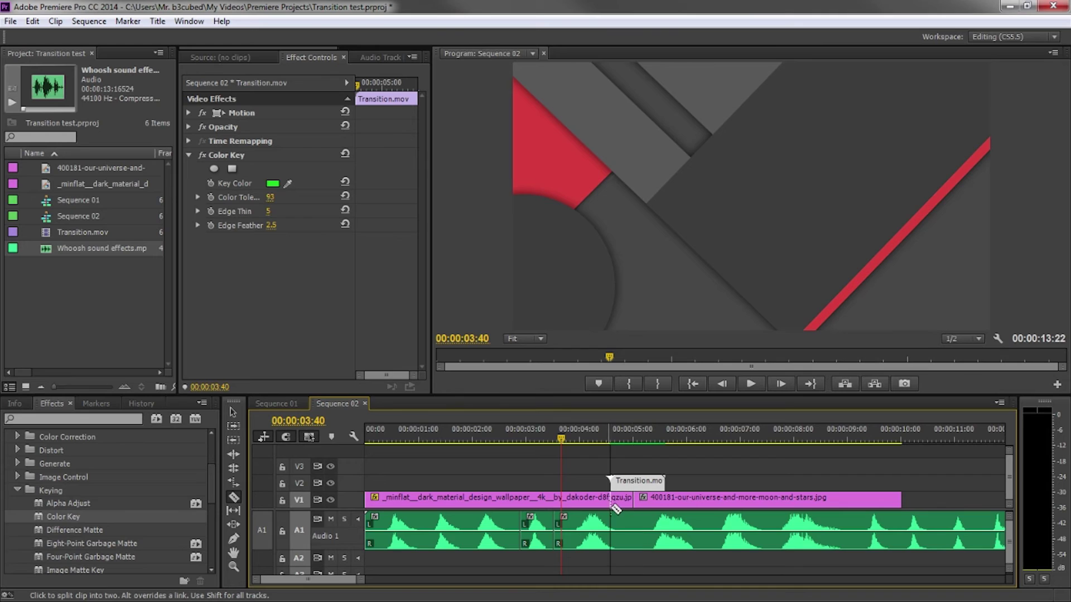
pyautogui.press('v')
pyautogui.click(573, 520)
pyautogui.press('Delete')
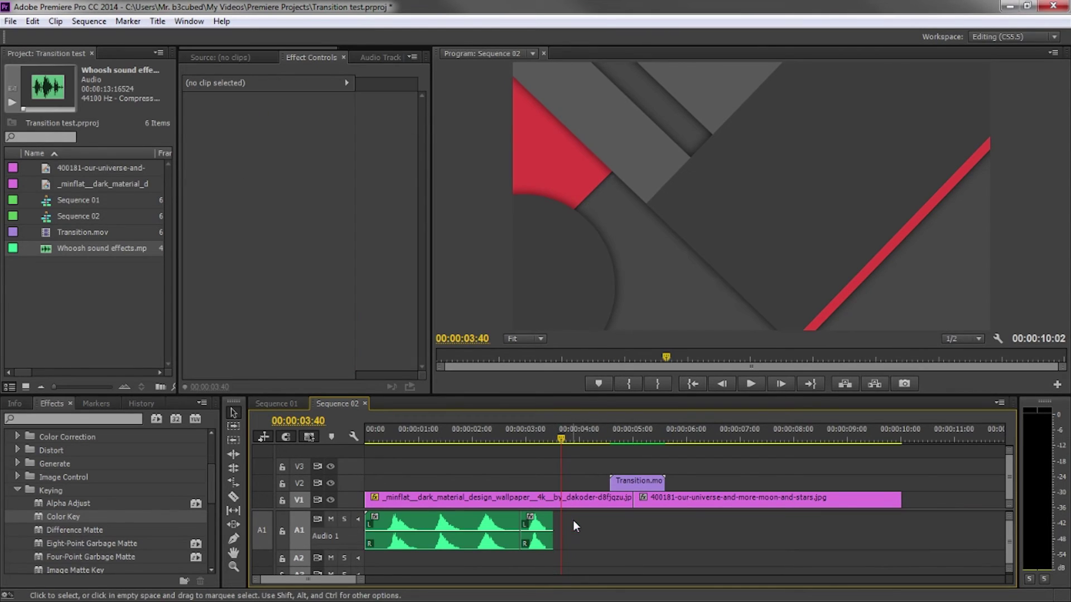
pyautogui.click(473, 528)
pyautogui.press('Delete')
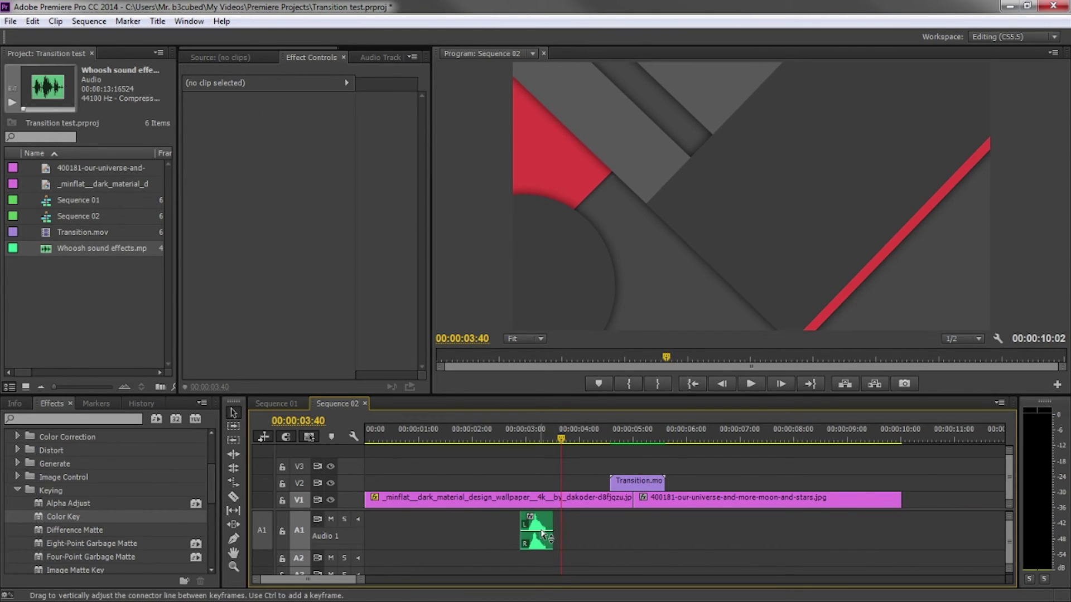
pyautogui.moveTo(543, 524); pyautogui.dragTo(642, 527)
# - Play the transition repeatedly from just before it to check the whoosh is in sync
pyautogui.click(608, 429)
pyautogui.press('space')
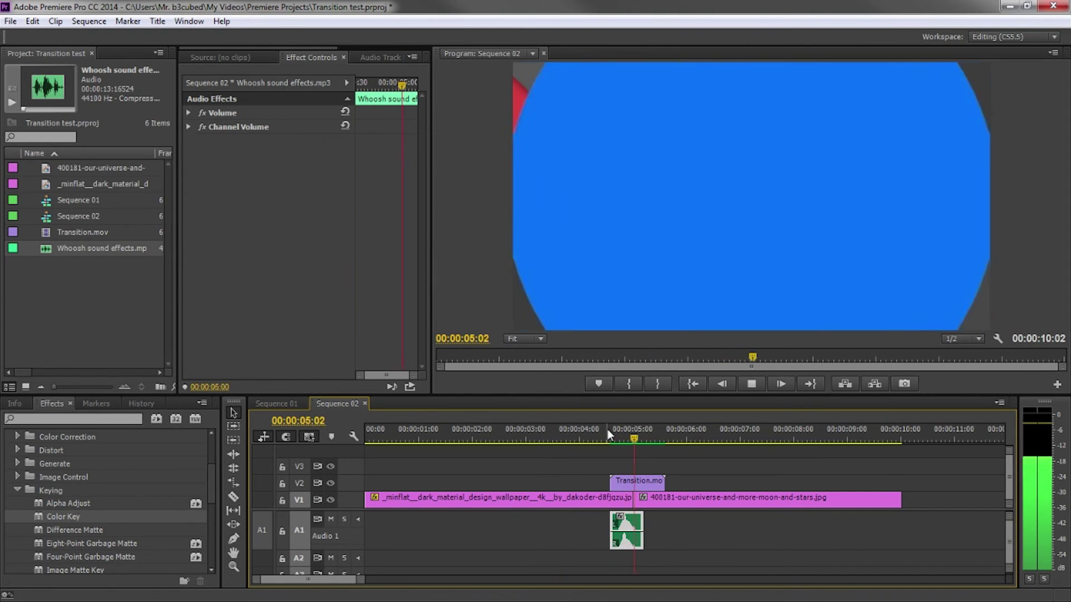
pyautogui.press('space')
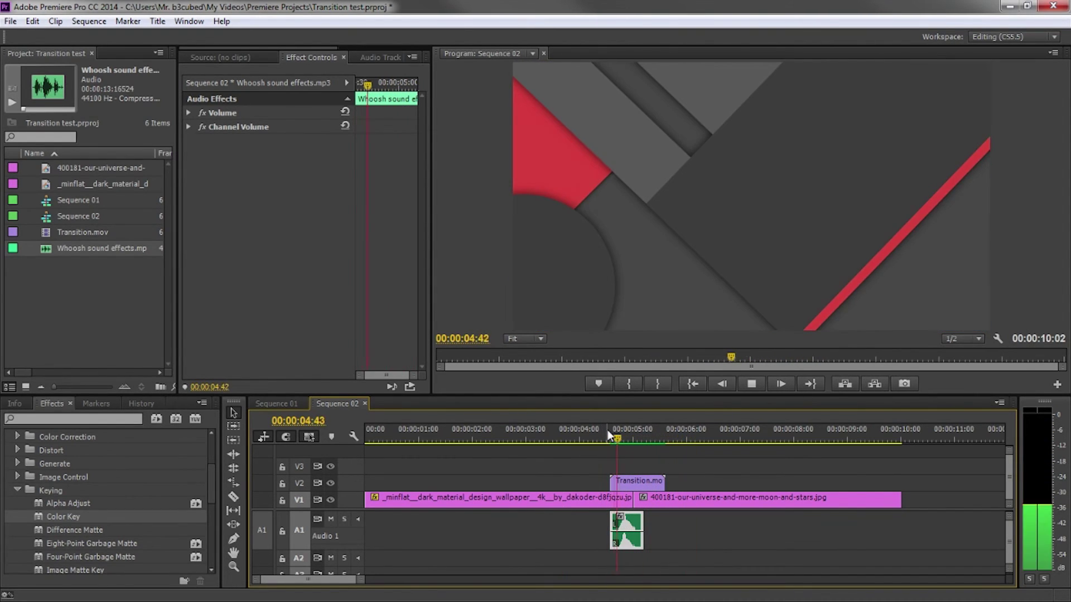
pyautogui.press('space')
pyautogui.click(589, 434)
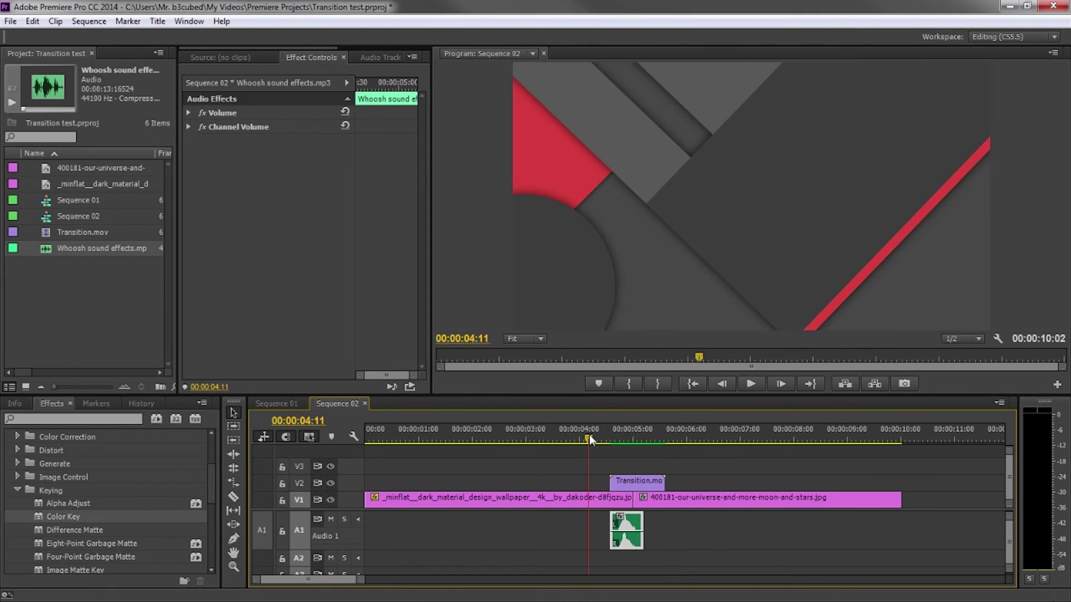
pyautogui.press('space')
pyautogui.press('space')
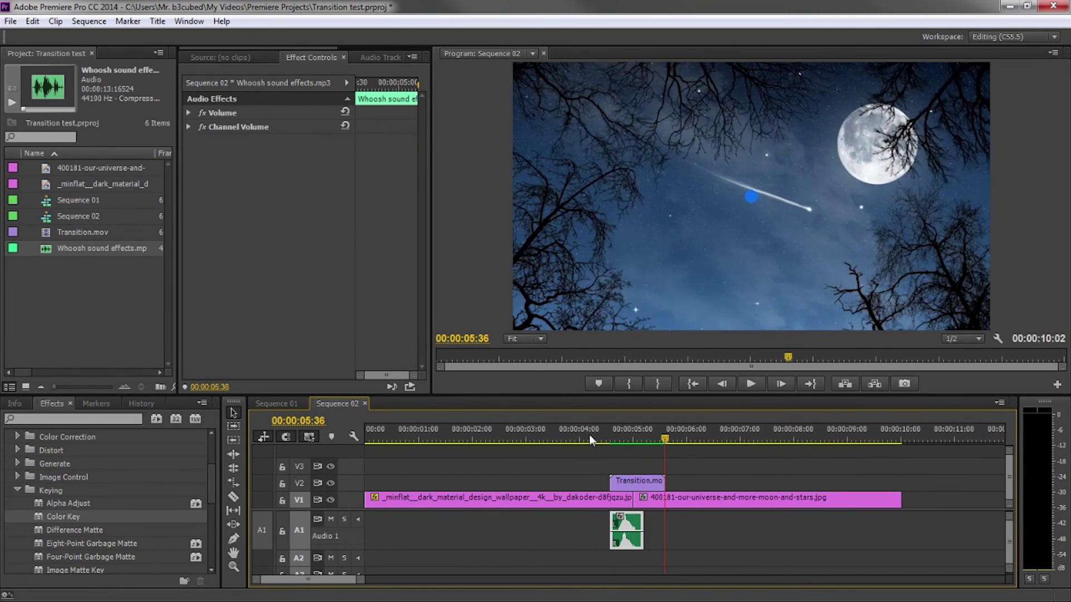